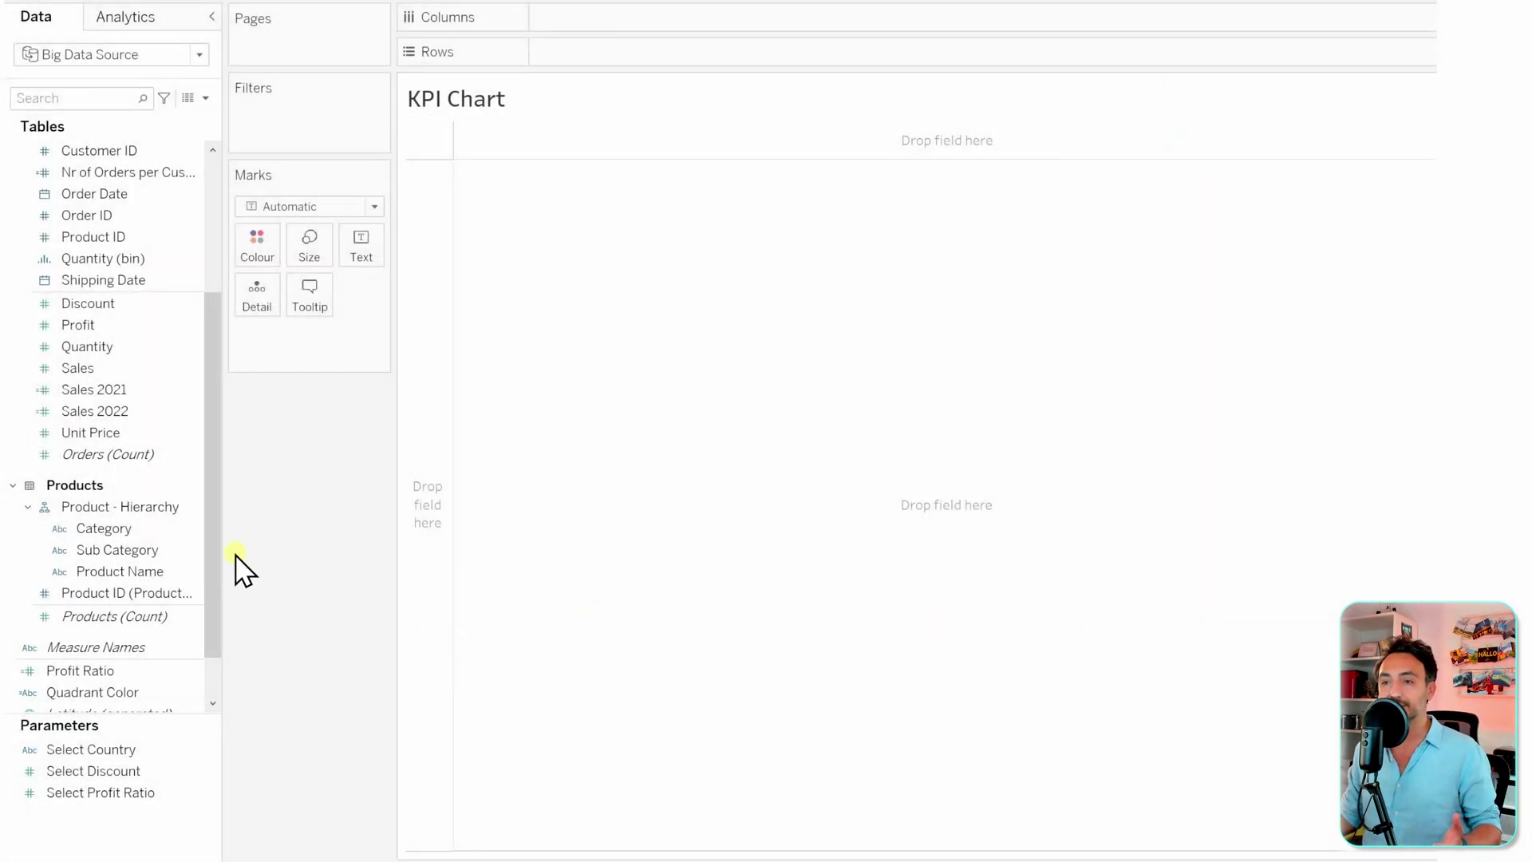
Put Sub-Category on Rows, SUM(Sales) in the table, and Country from Location on Columns
{"action": "mouse_move", "coordinate": [145, 555]}
{"action": "left_mouse_down"}
{"action": "mouse_move", "coordinate": [593, 91]}
{"action": "mouse_move", "coordinate": [587, 52]}
{"action": "left_mouse_up"}
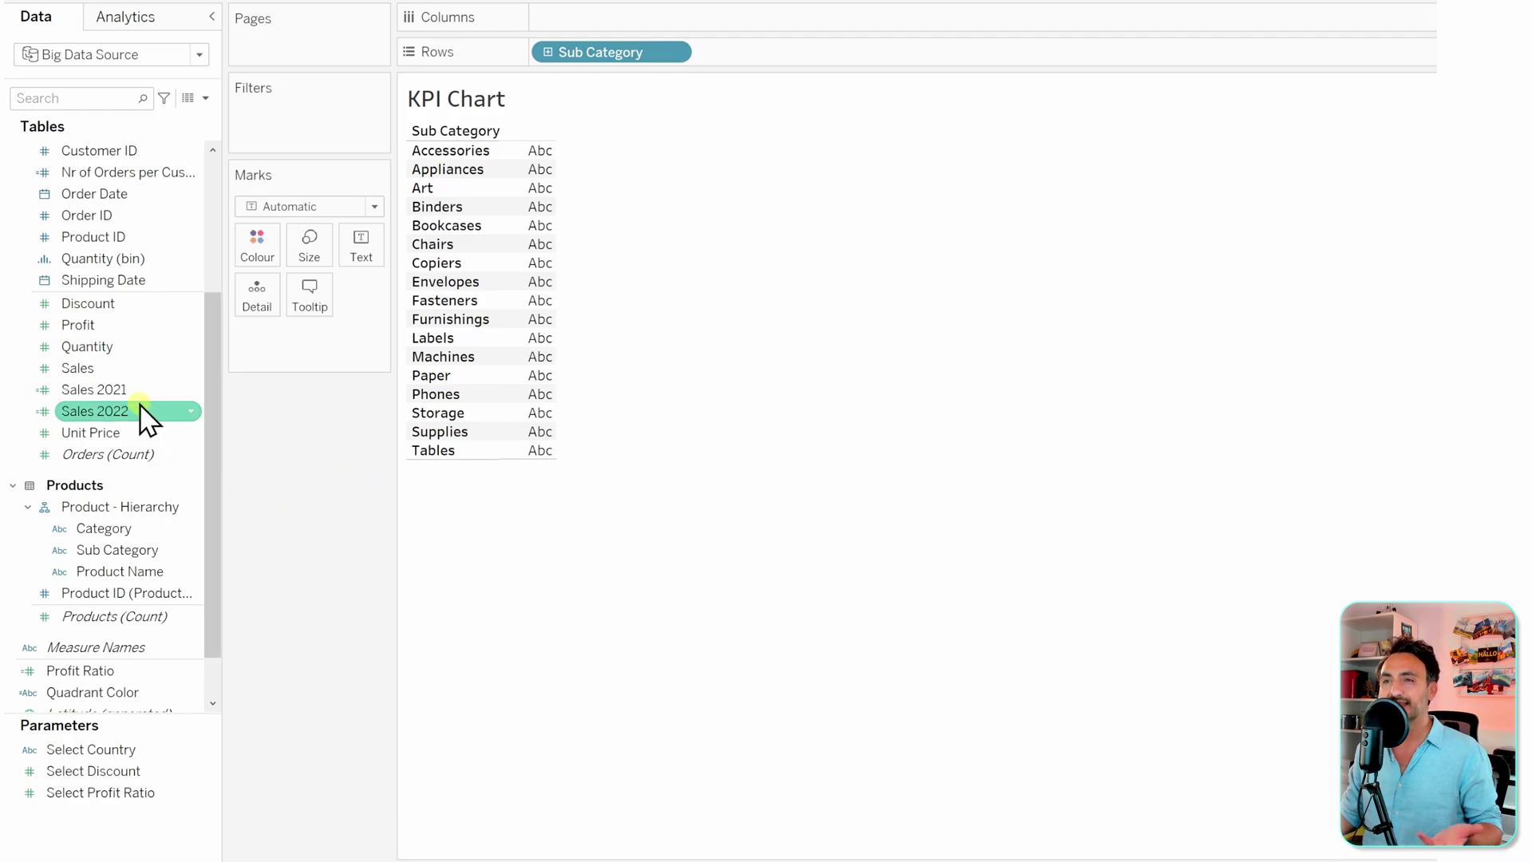
{"action": "left_click_drag", "start_coordinate": [89, 368], "coordinate": [479, 412]}
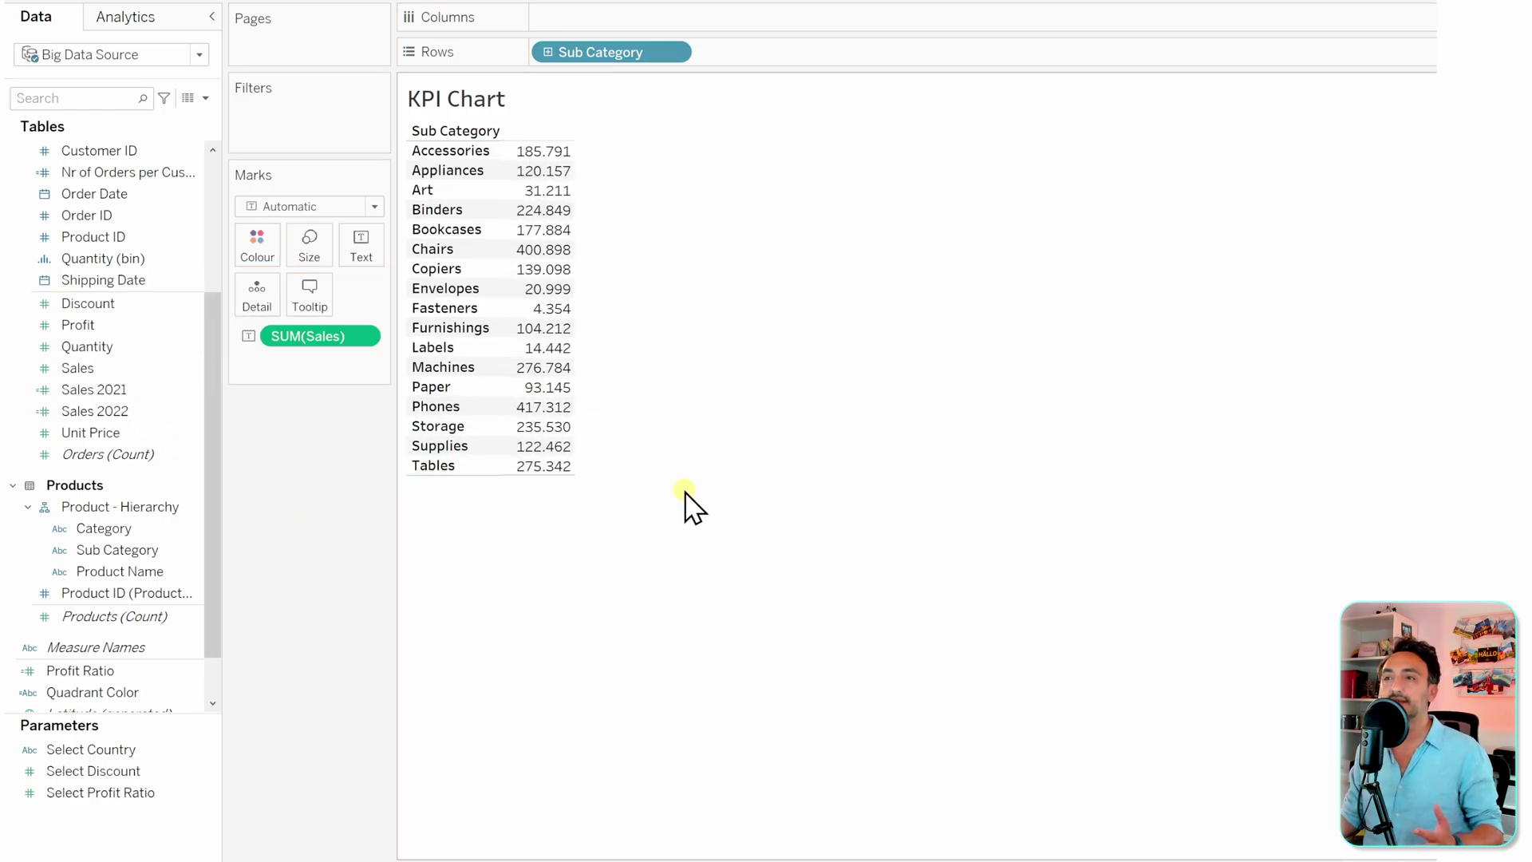
{"action": "scroll", "coordinate": [179, 365], "scroll_direction": "up", "scroll_amount": 1}
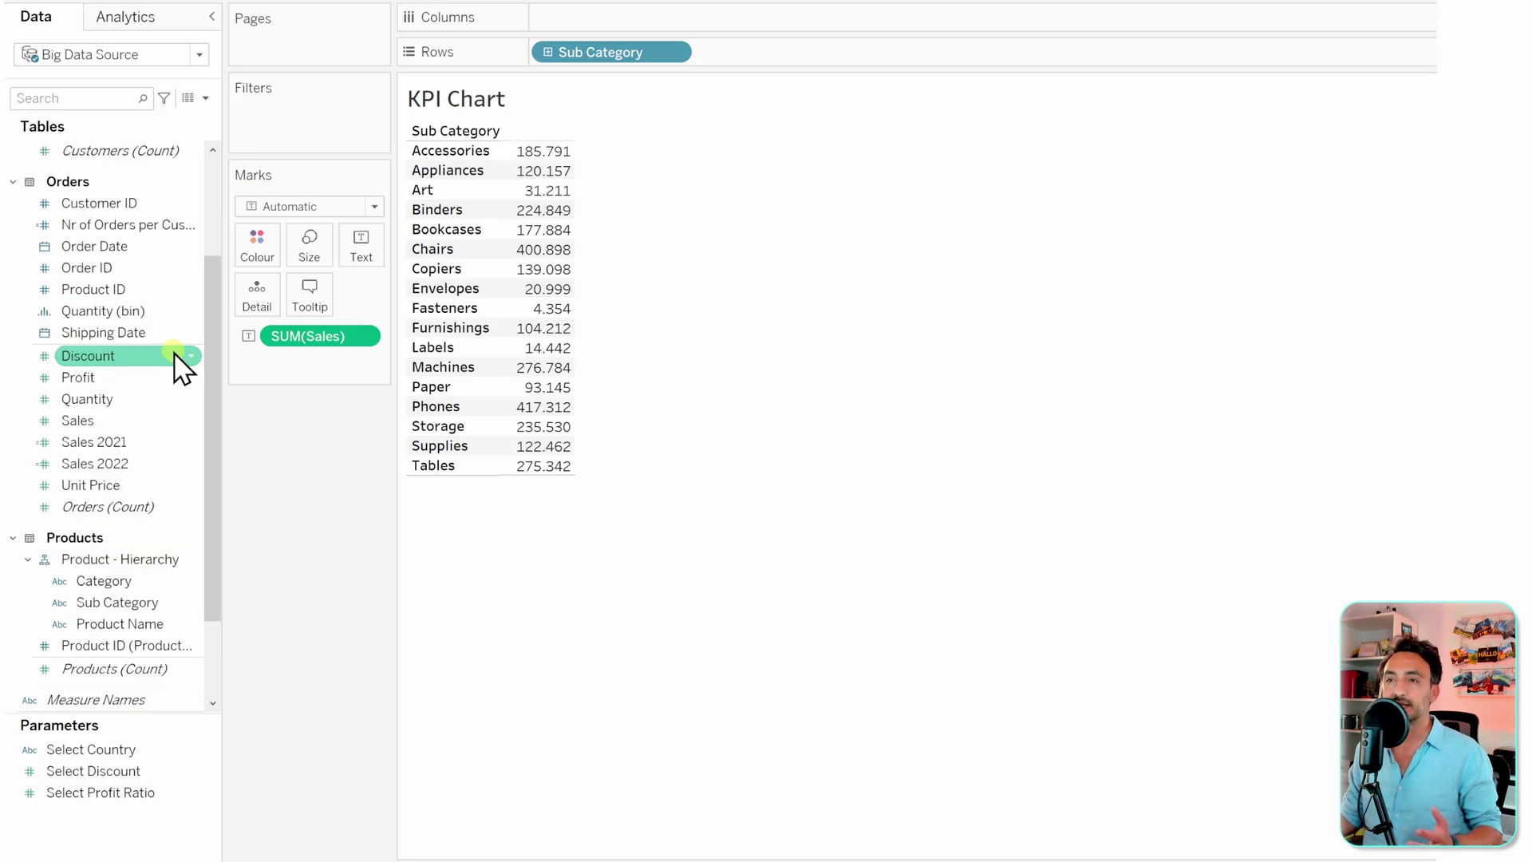
{"action": "scroll", "coordinate": [181, 365], "scroll_direction": "up", "scroll_amount": 2}
{"action": "scroll", "coordinate": [174, 360], "scroll_direction": "up", "scroll_amount": 1}
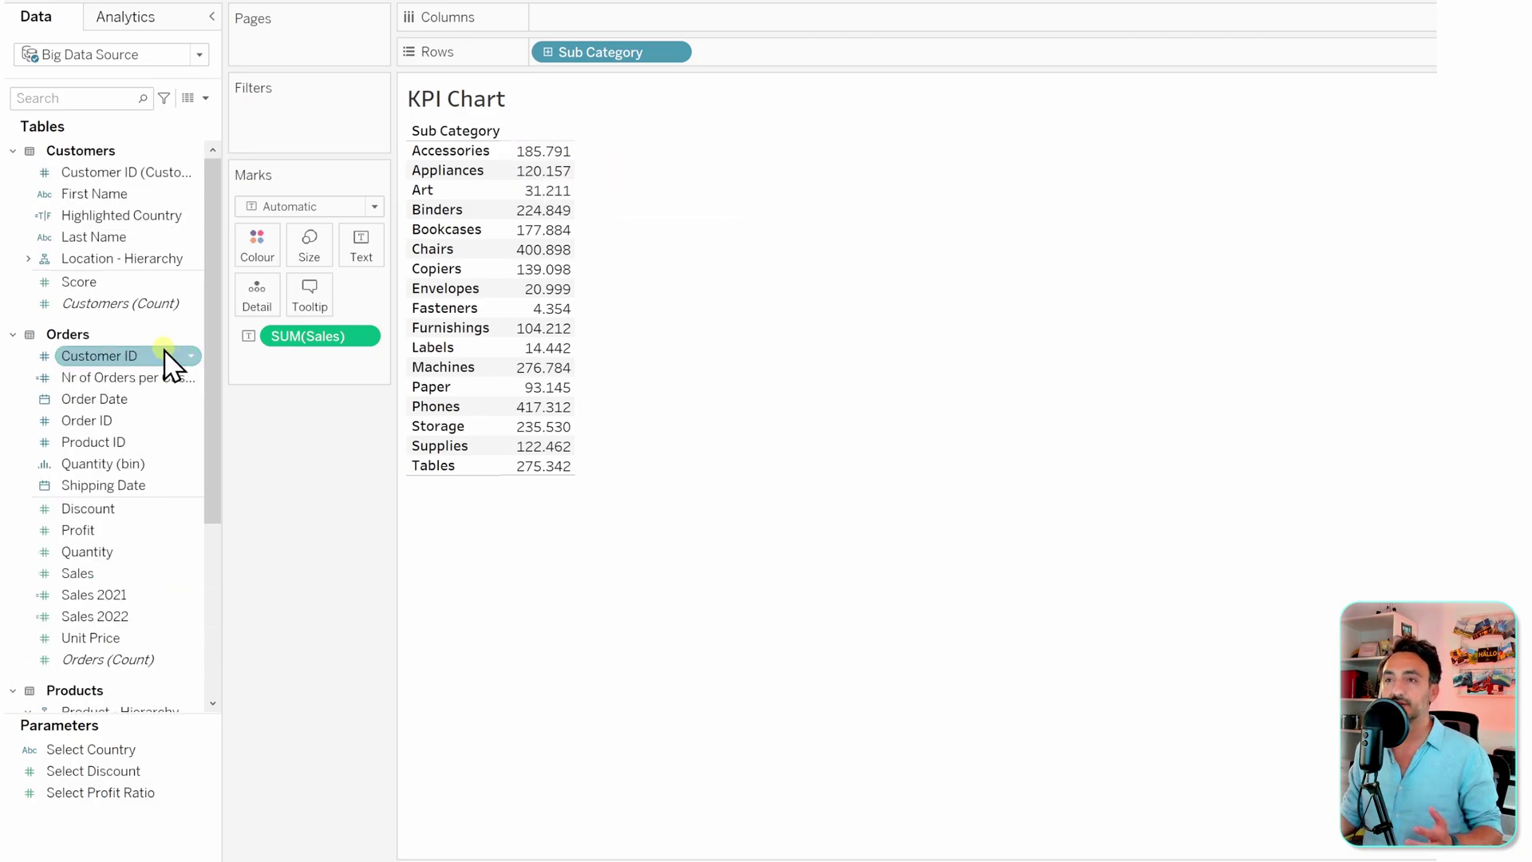
{"action": "left_click", "coordinate": [26, 261]}
{"action": "left_click_drag", "start_coordinate": [101, 302], "coordinate": [578, 33]}
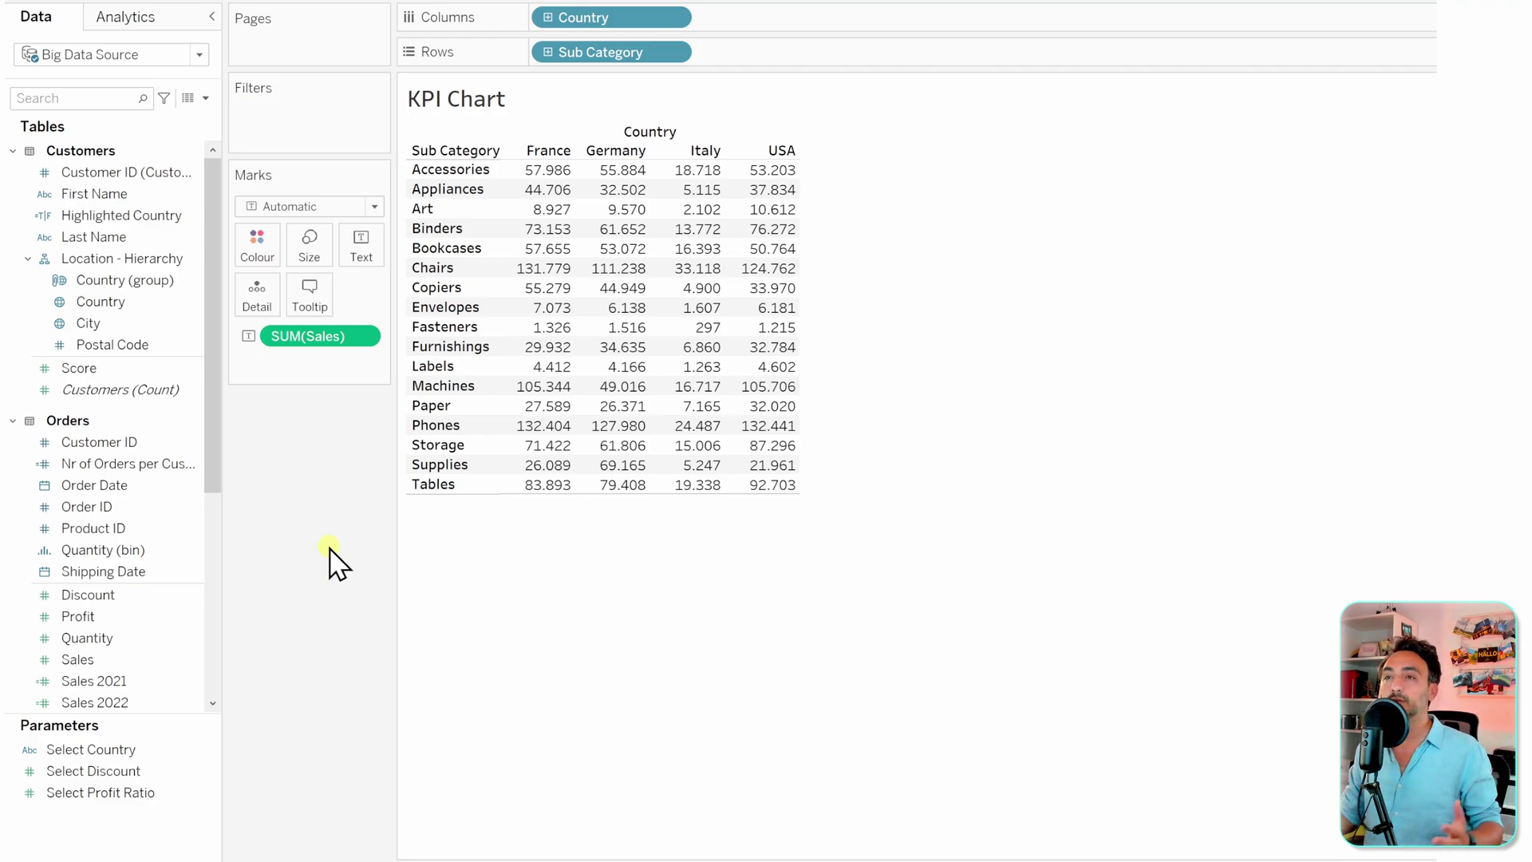
Create a calculated field 'KPI Colors' starting with IF SUM([Sales]) > 50000 THEN "Green"
{"action": "left_click", "coordinate": [206, 102]}
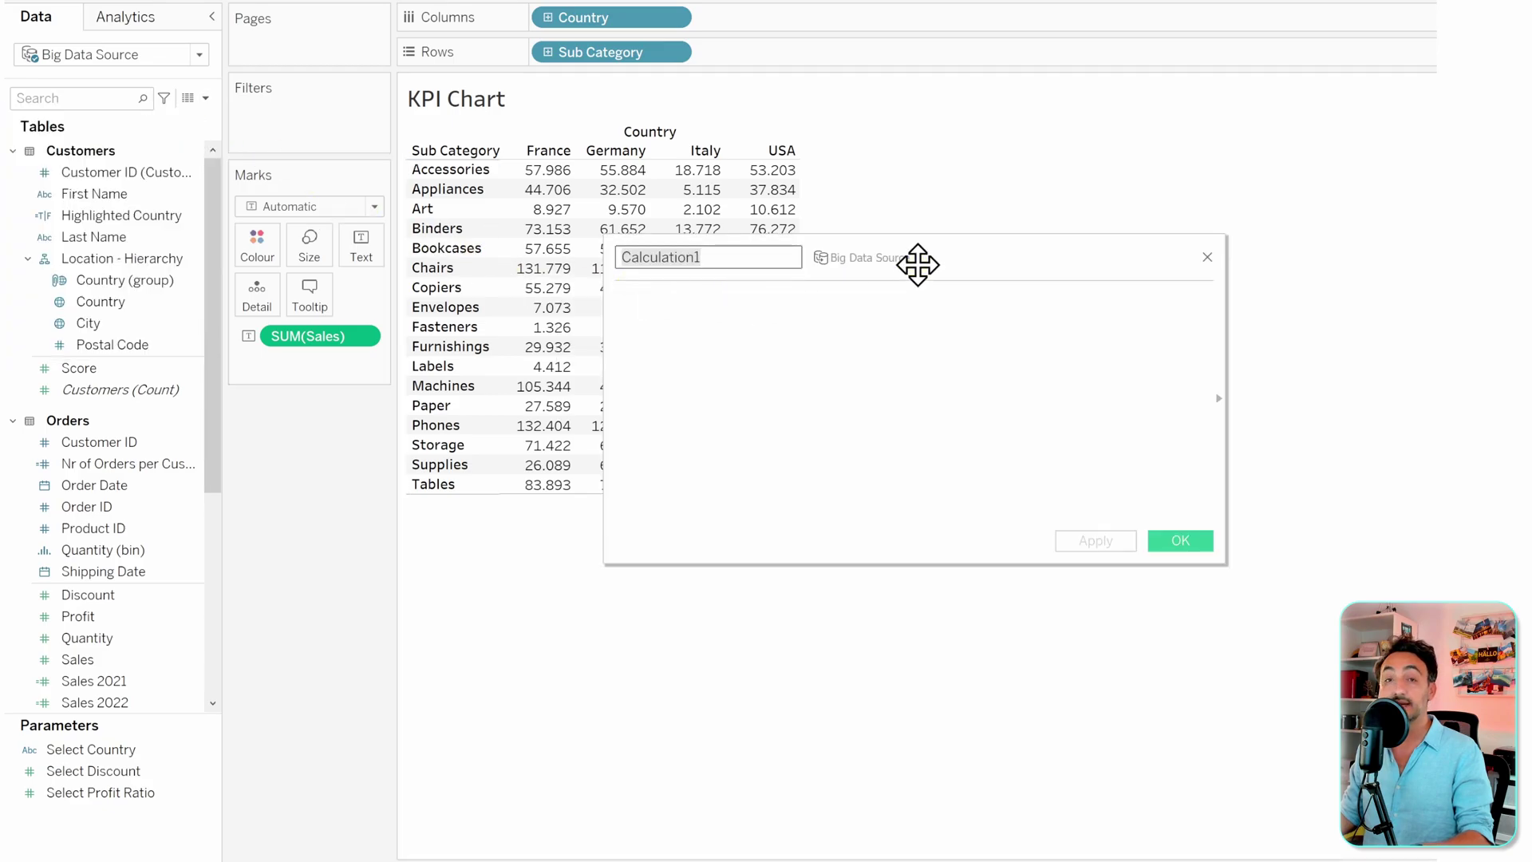
{"action": "mouse_move", "coordinate": [917, 263]}
{"action": "left_mouse_down"}
{"action": "mouse_move", "coordinate": [879, 424]}
{"action": "mouse_move", "coordinate": [711, 534]}
{"action": "left_mouse_up"}
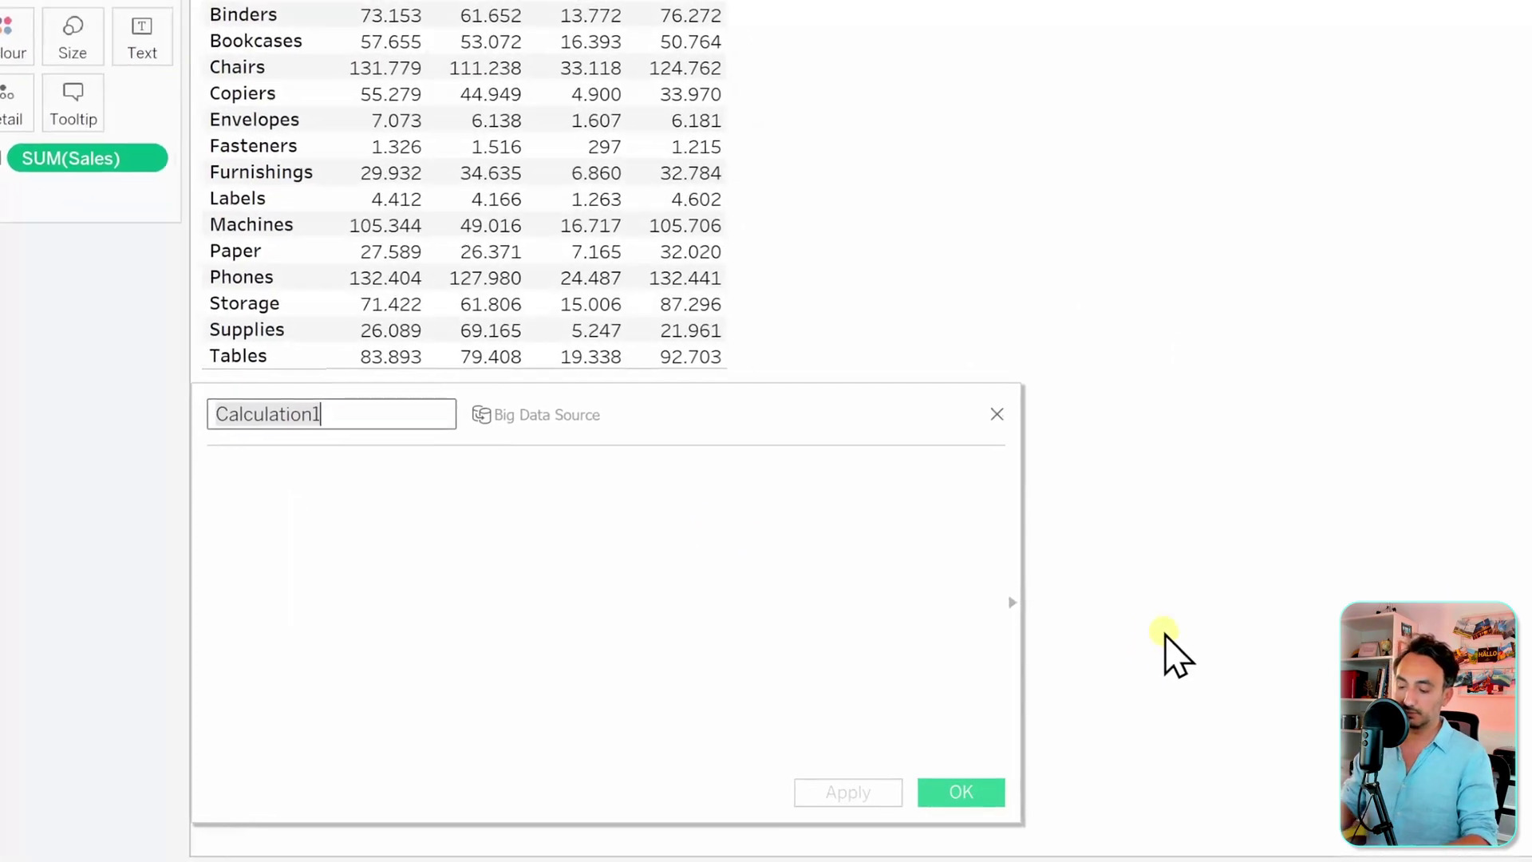
{"action": "type", "text": "K"}
{"action": "type", "text": "PI Colo"}
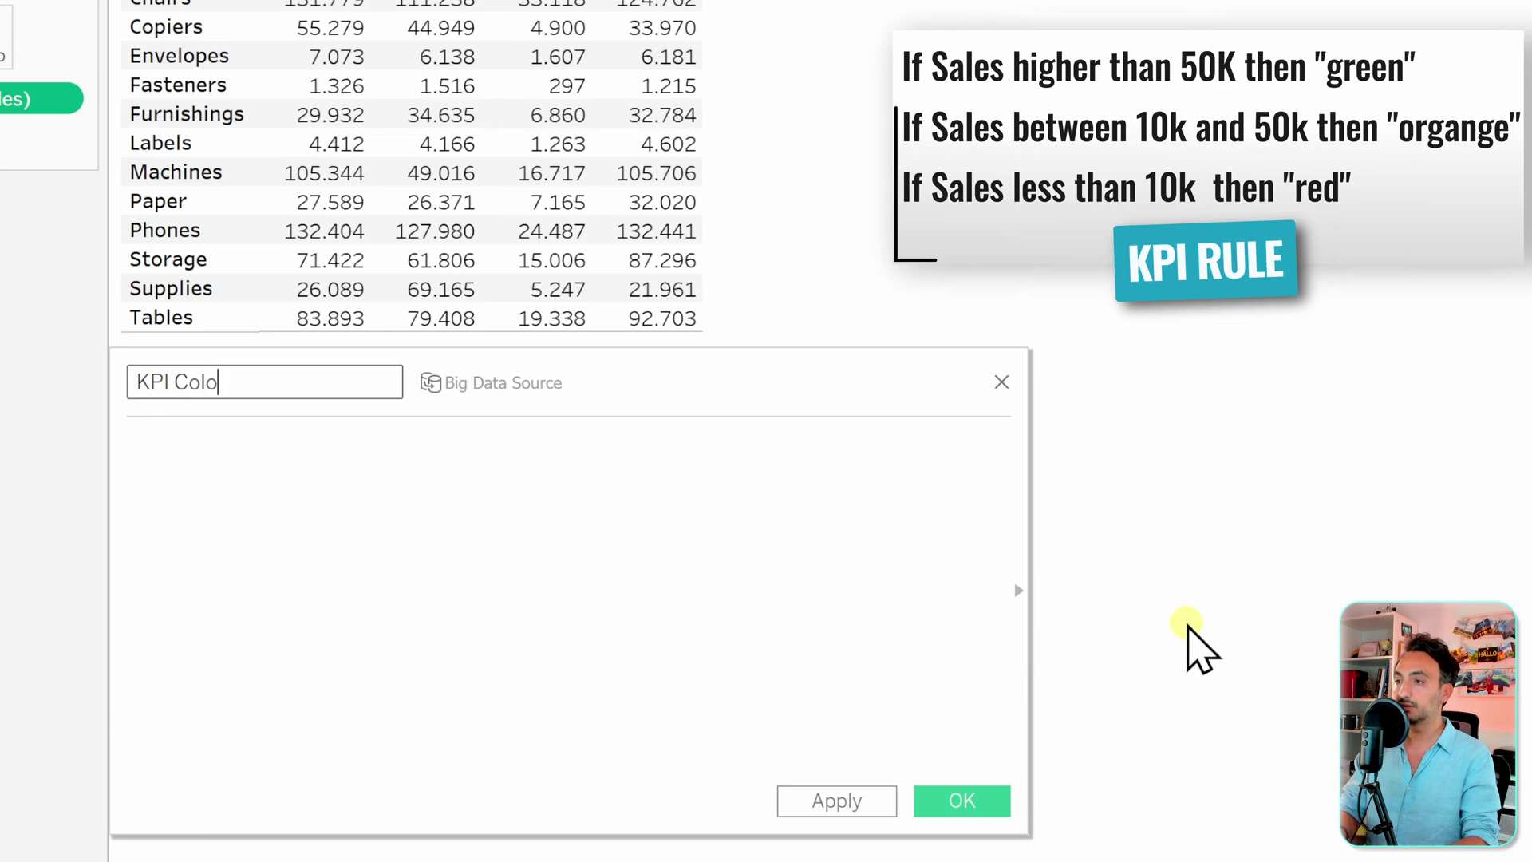
{"action": "type", "text": "rs"}
{"action": "key", "text": "Tab"}
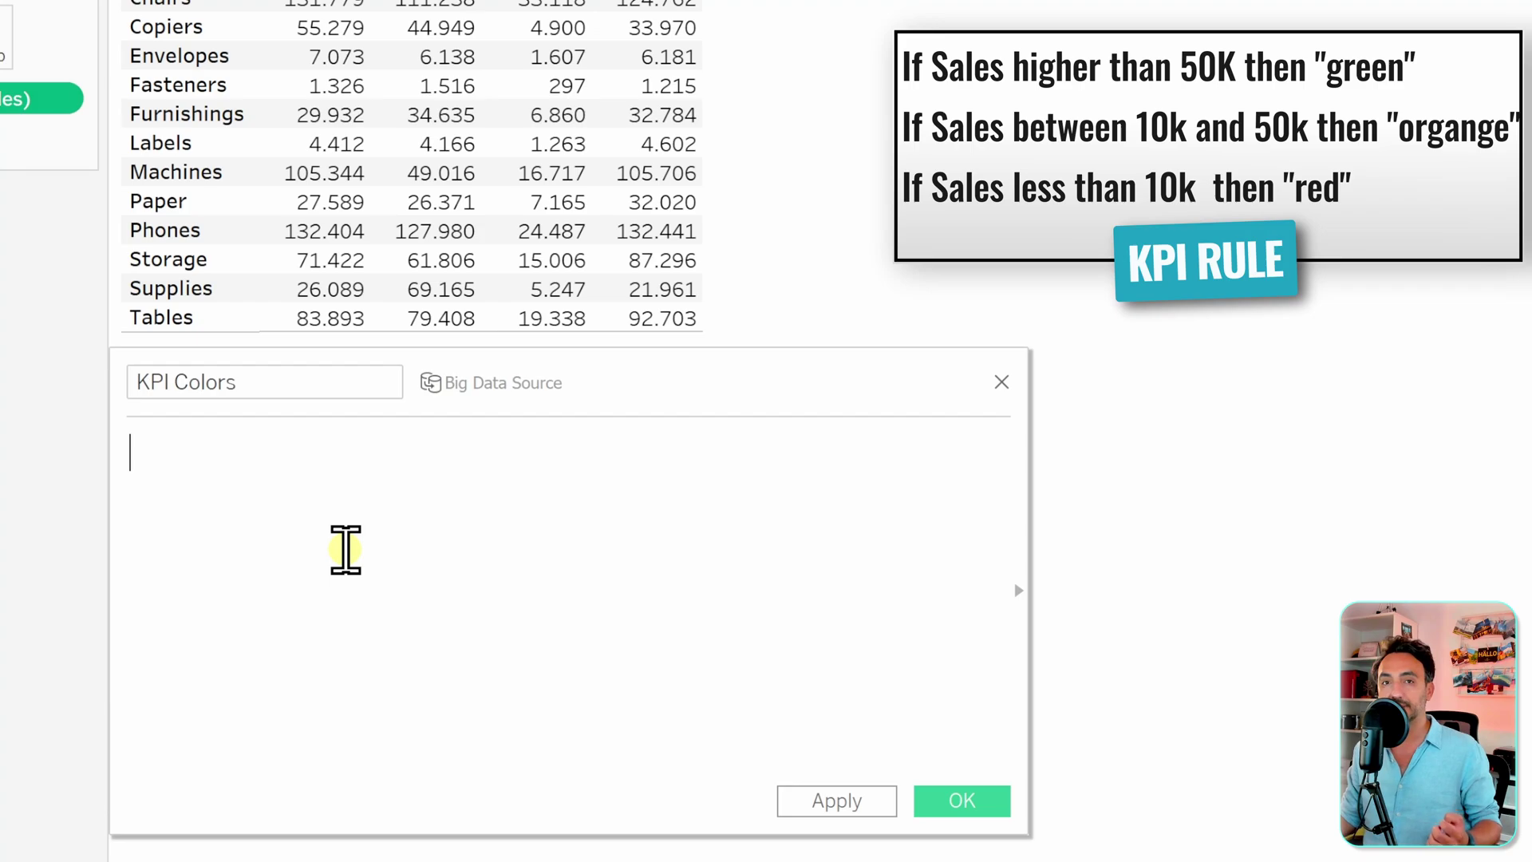
{"action": "type", "text": "IF"}
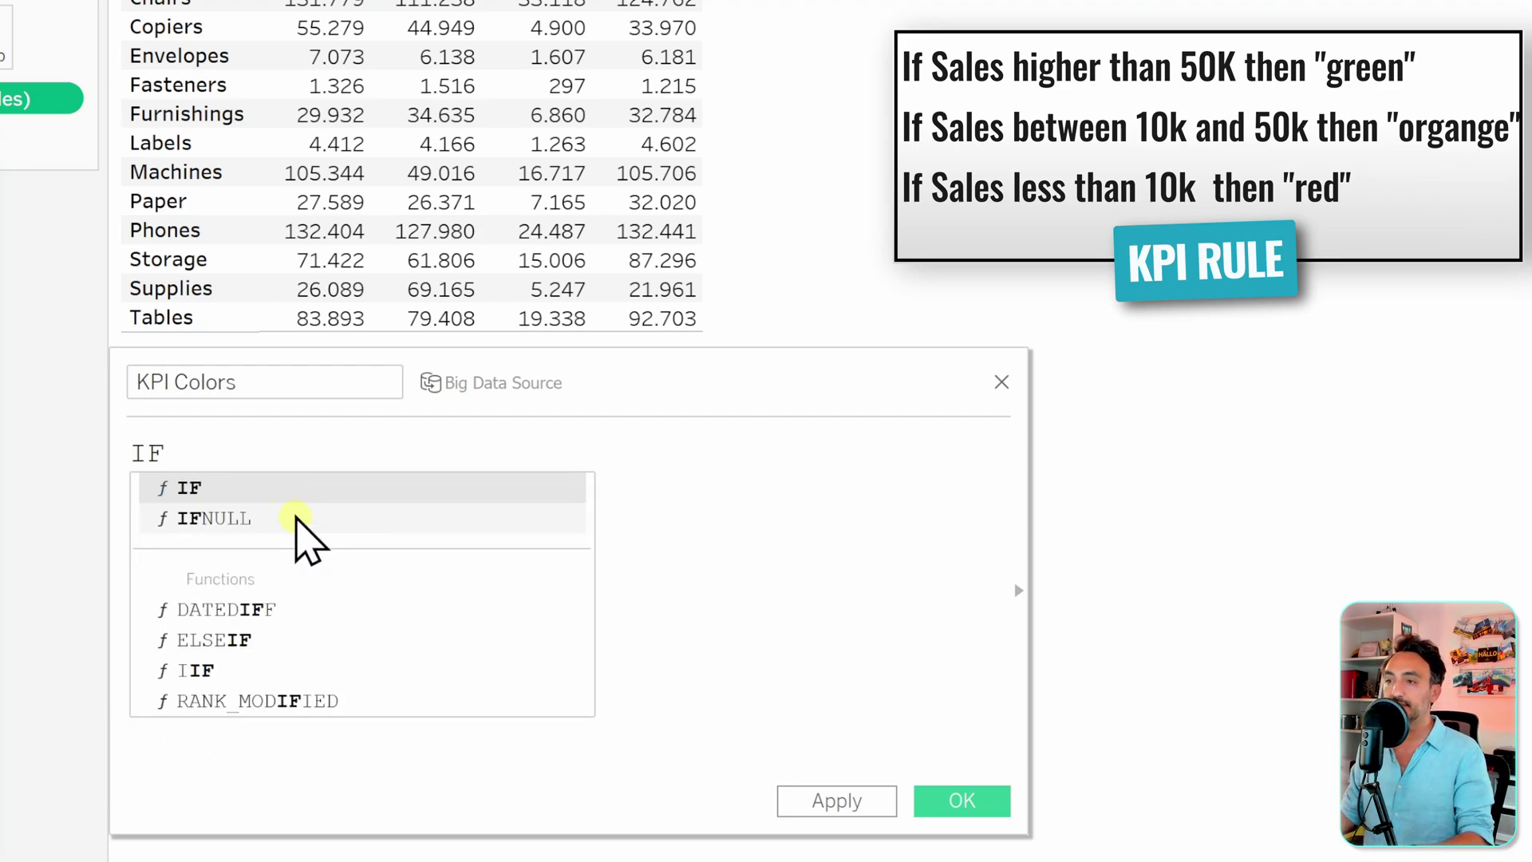
{"action": "type", "text": " SUM"}
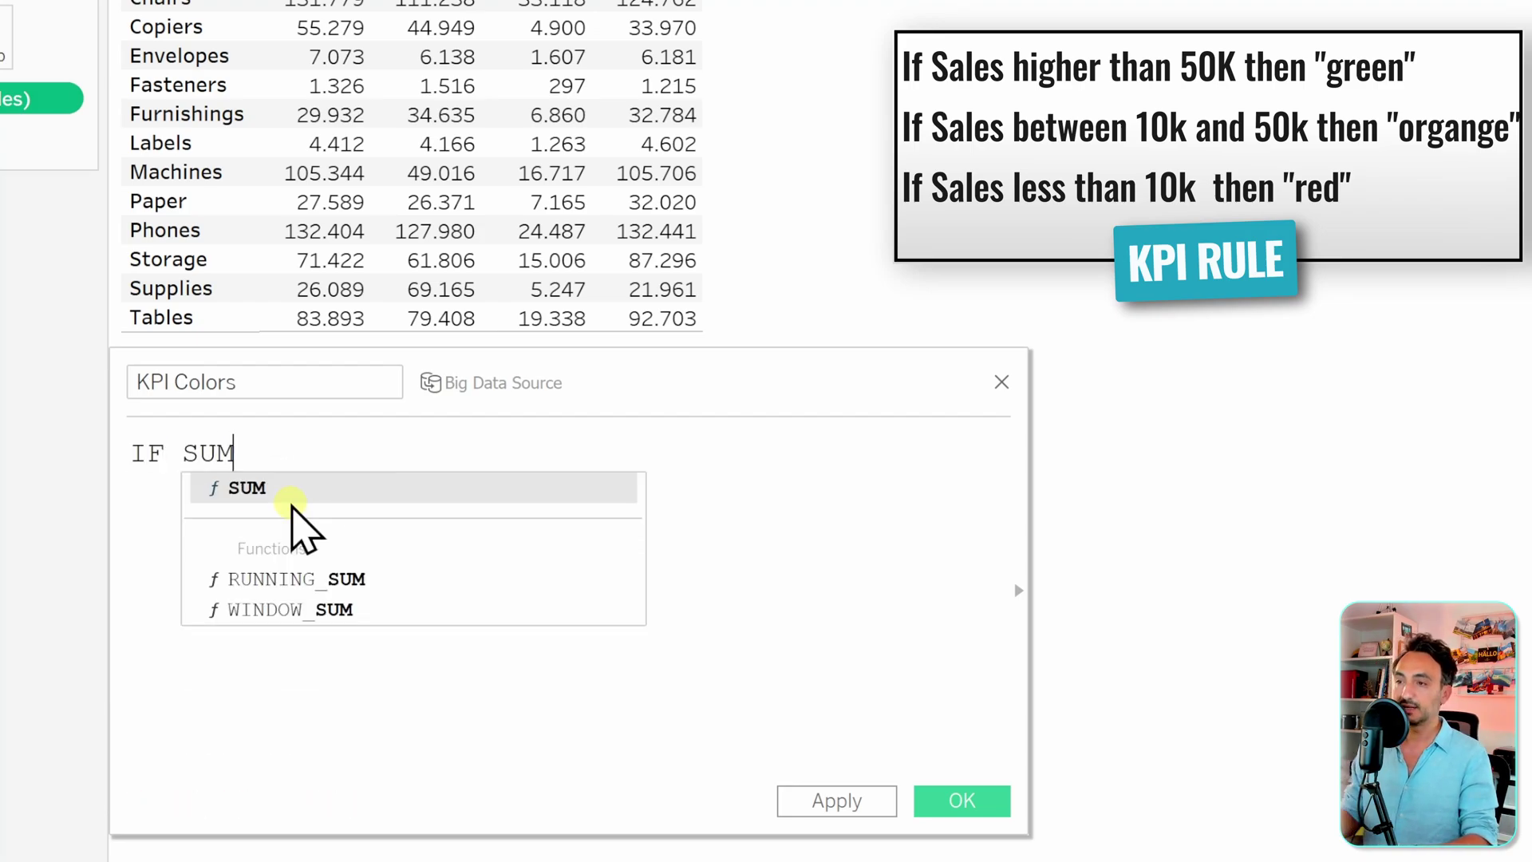
{"action": "type", "text": "(sa"}
{"action": "left_click", "coordinate": [347, 488]}
{"action": "type", "text": ") "}
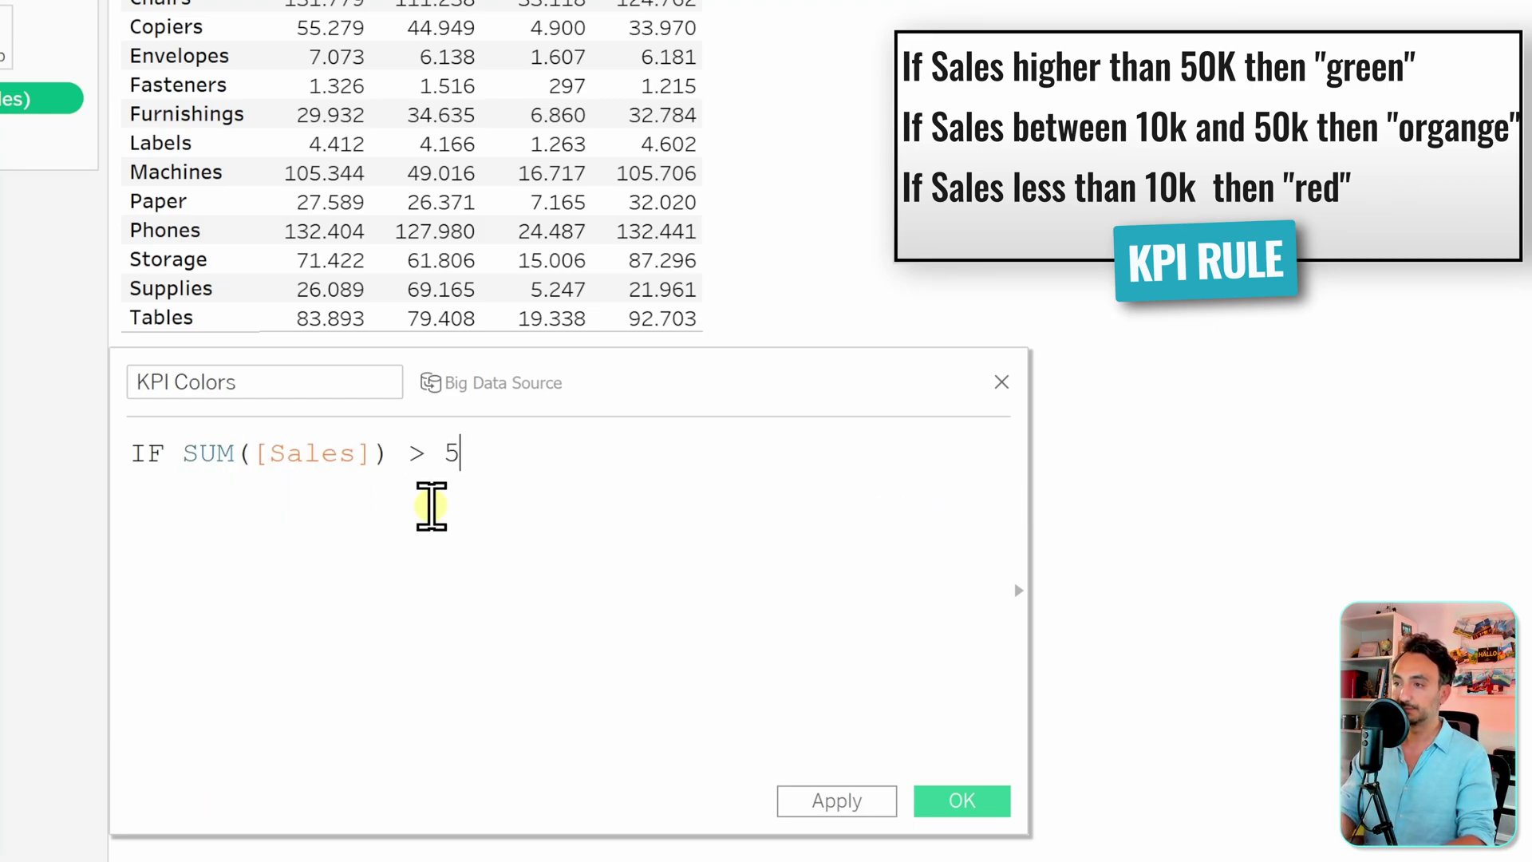
{"action": "type", "text": "THEN "}
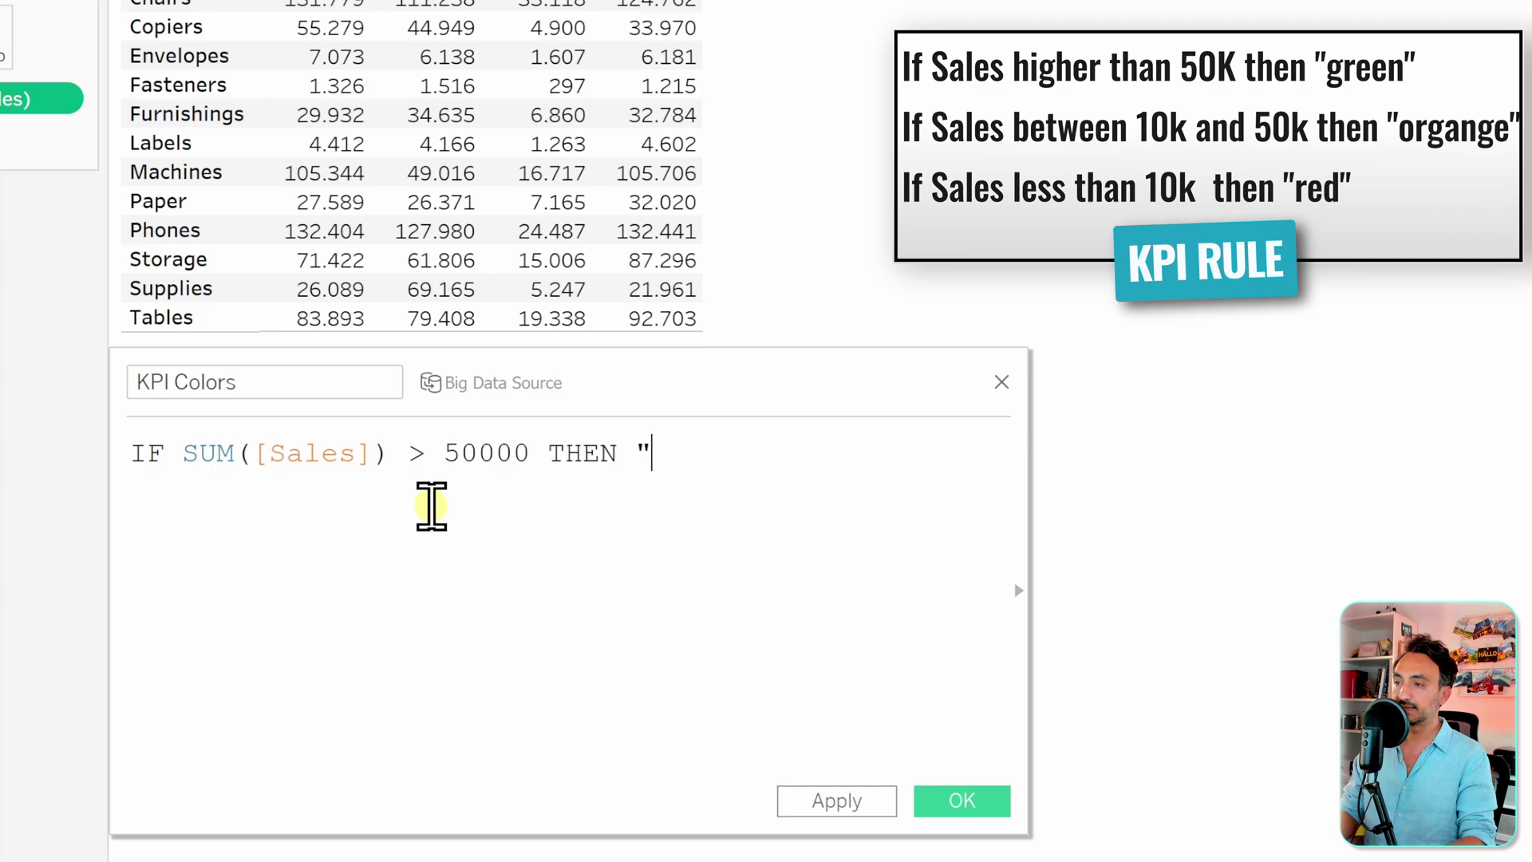
{"action": "type", "text": "n"}
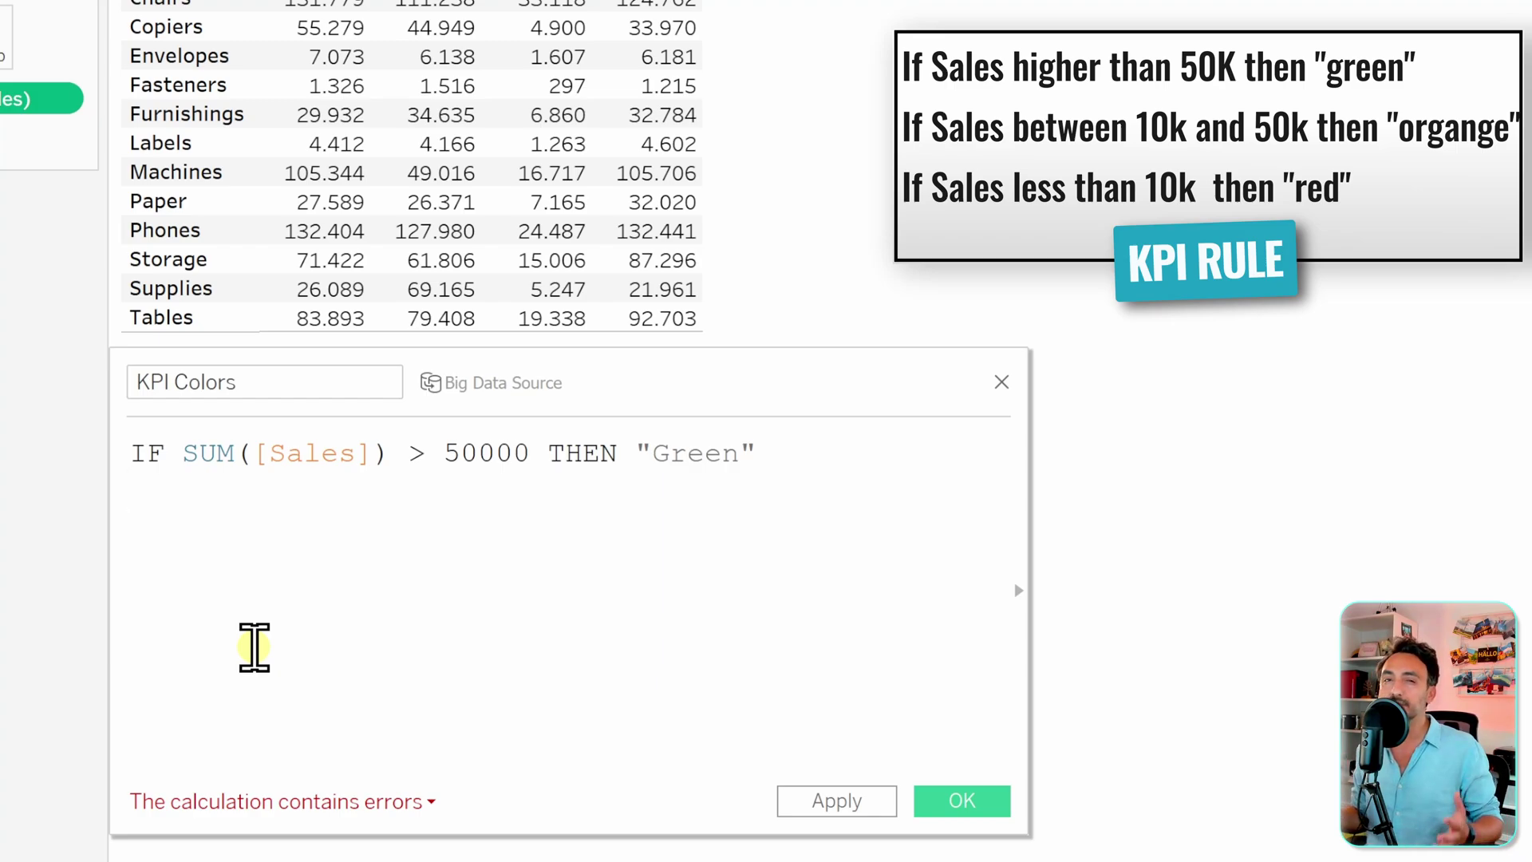
Add a formula line returning "Orange" when summed sales are between 10000 and 50000
{"action": "key", "text": "Return"}
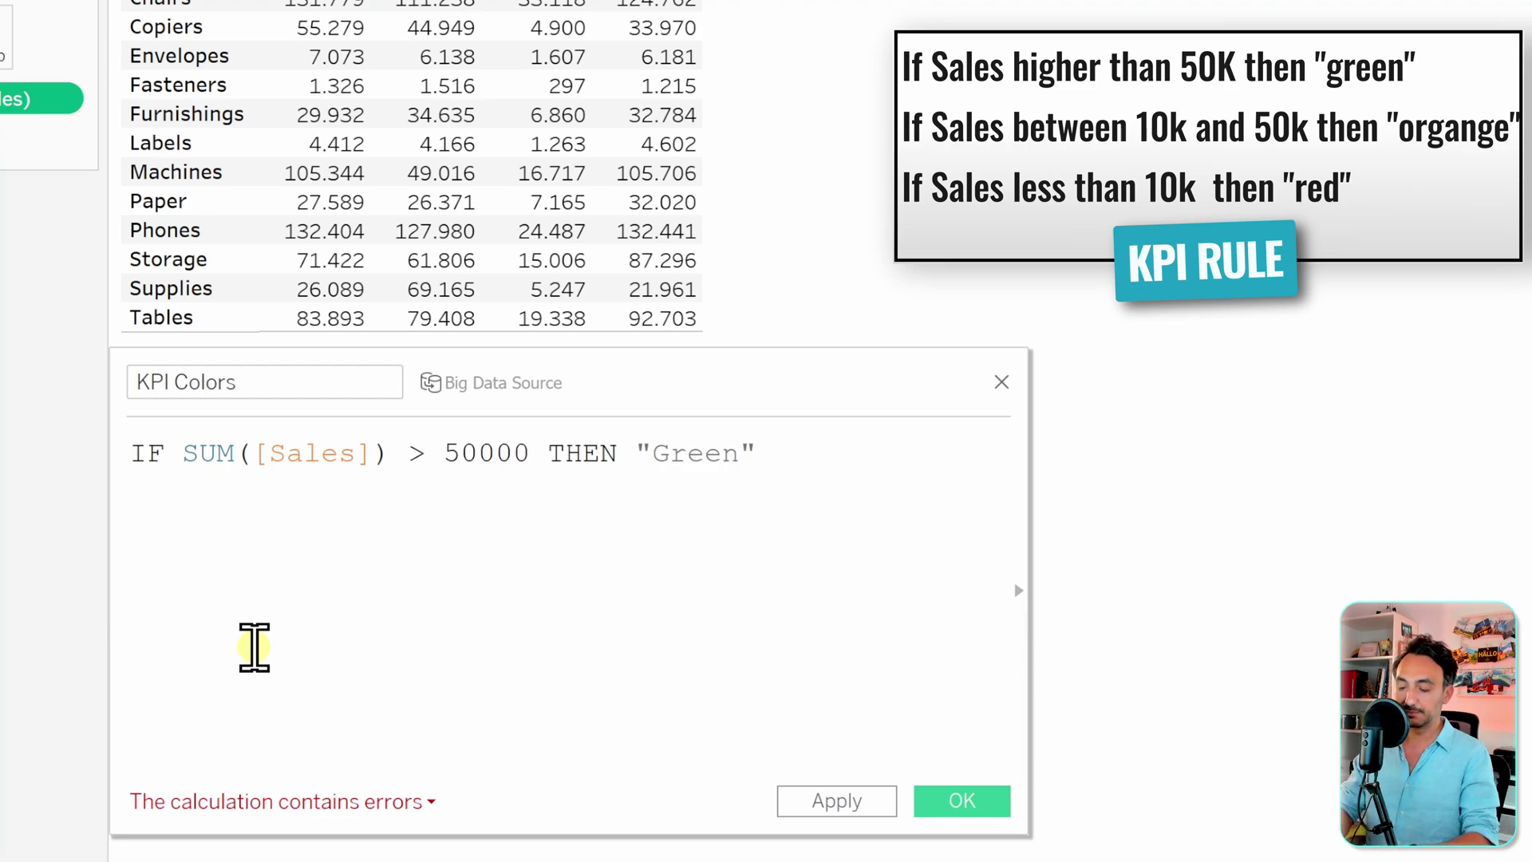
{"action": "type", "text": "ELSEIF  SUM"}
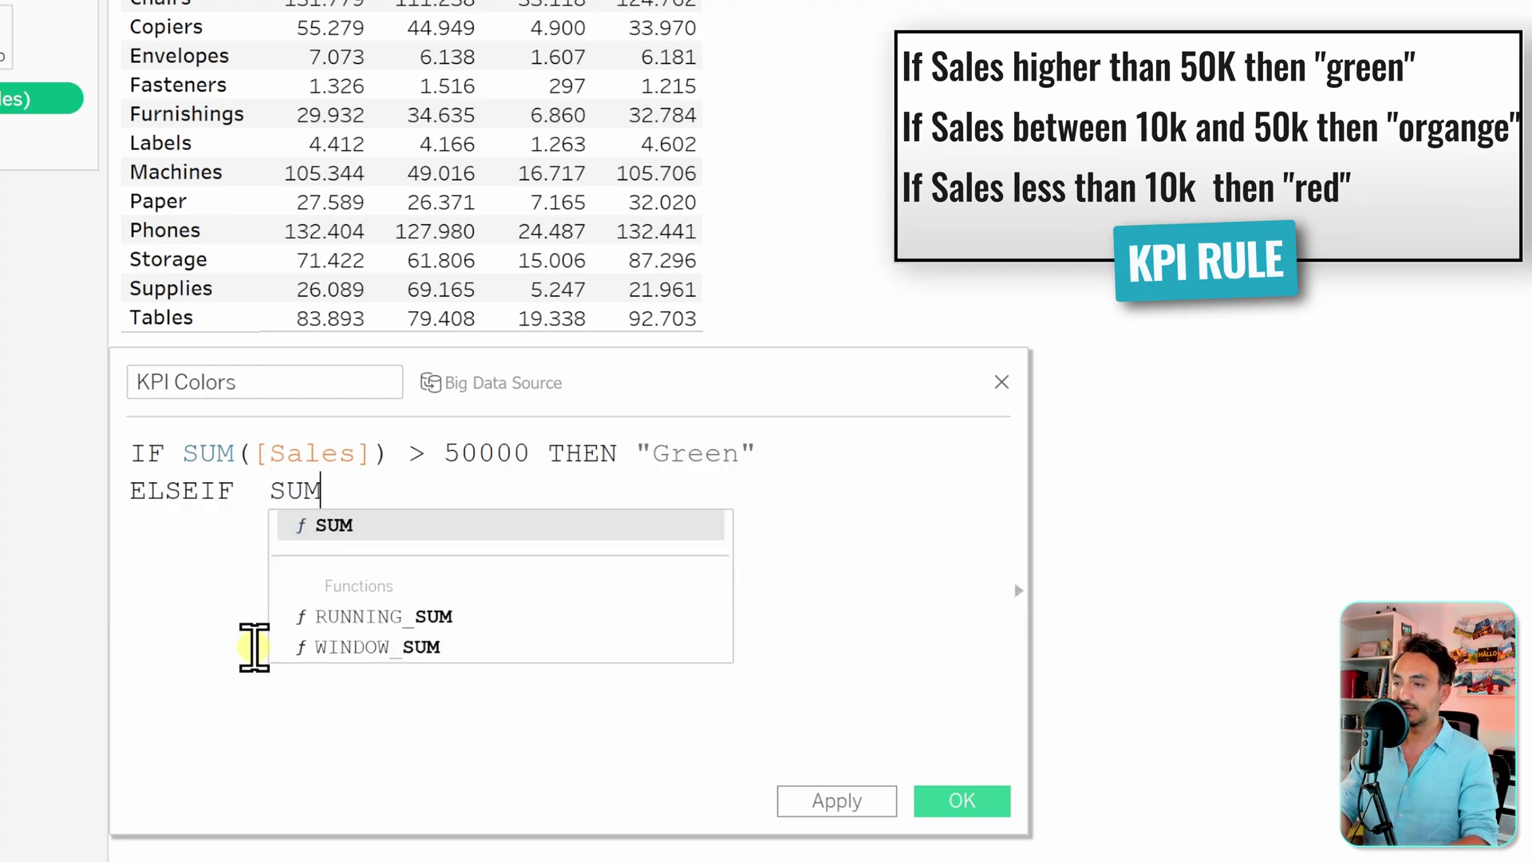
{"action": "type", "text": "(Sal"}
{"action": "key", "text": "Return"}
{"action": "type", "text": ") <= 500"}
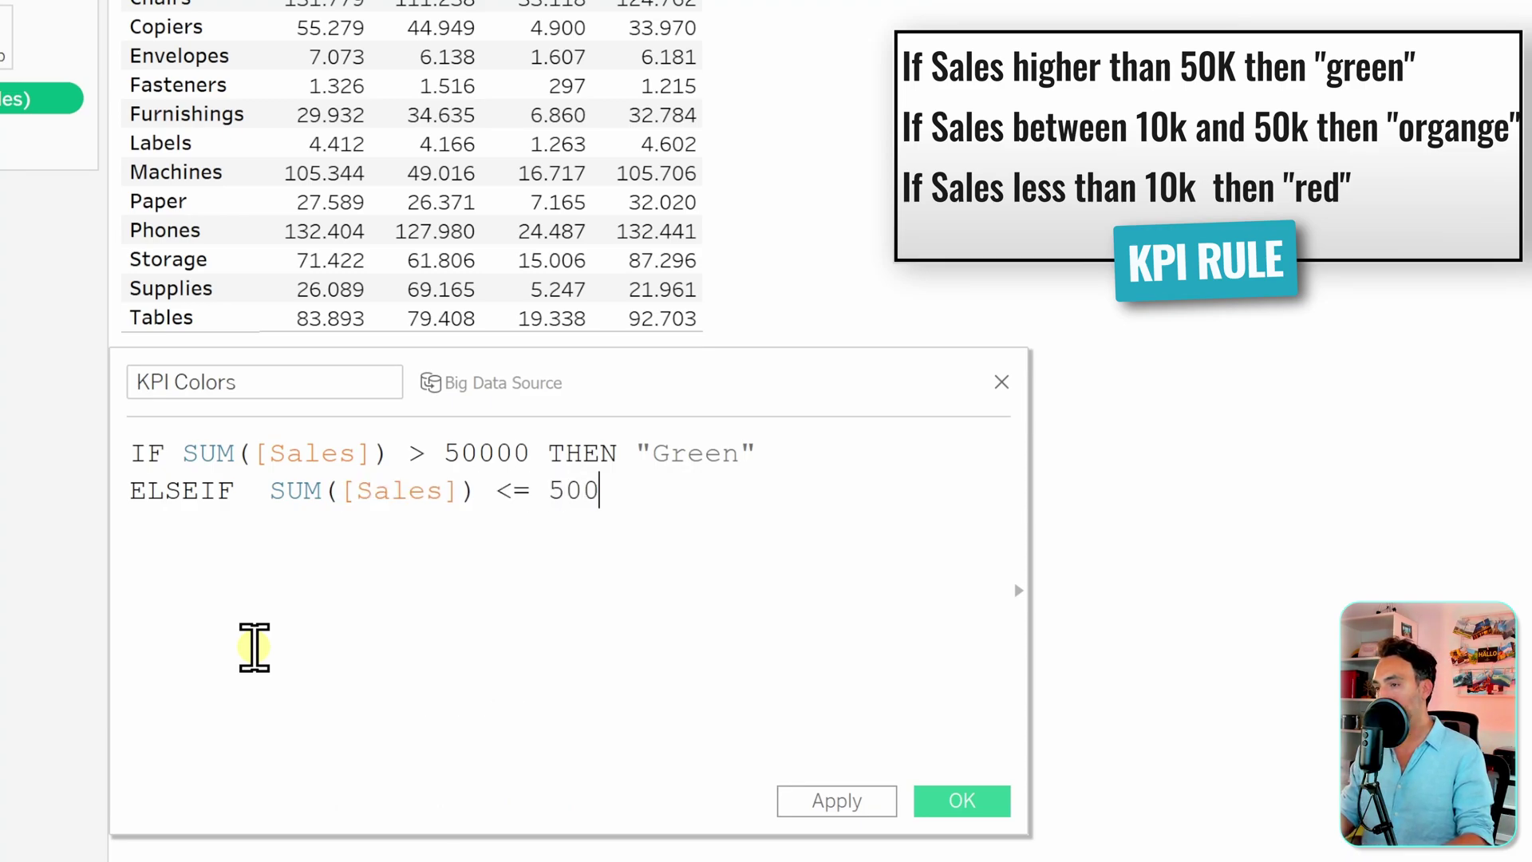
{"action": "type", "text": " AND"}
{"action": "type", "text": "Sum"}
{"action": "key", "text": "Return"}
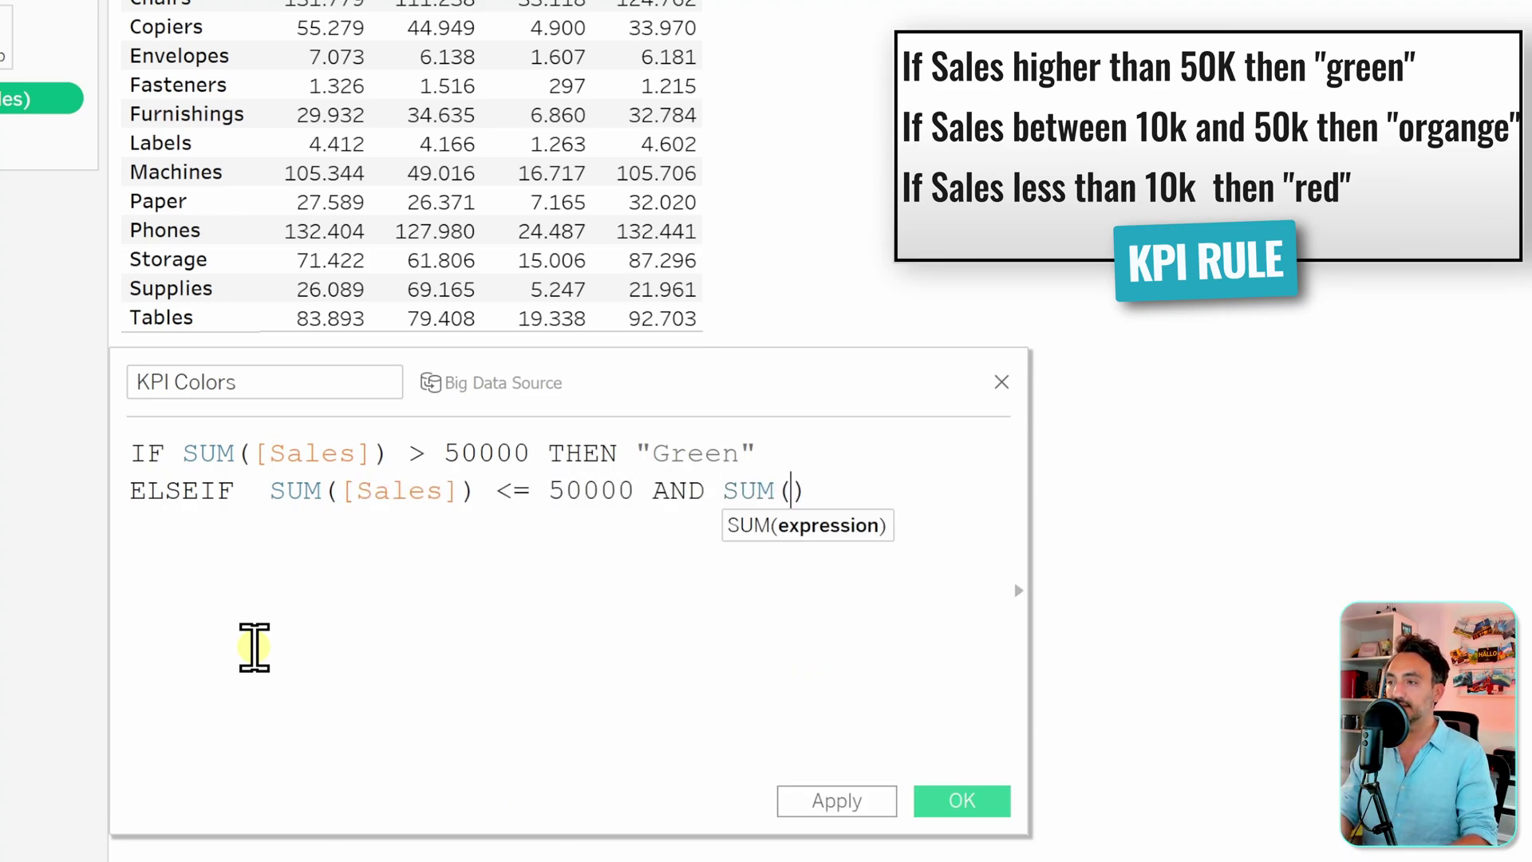
{"action": "type", "text": "Sal"}
{"action": "key", "text": "Return"}
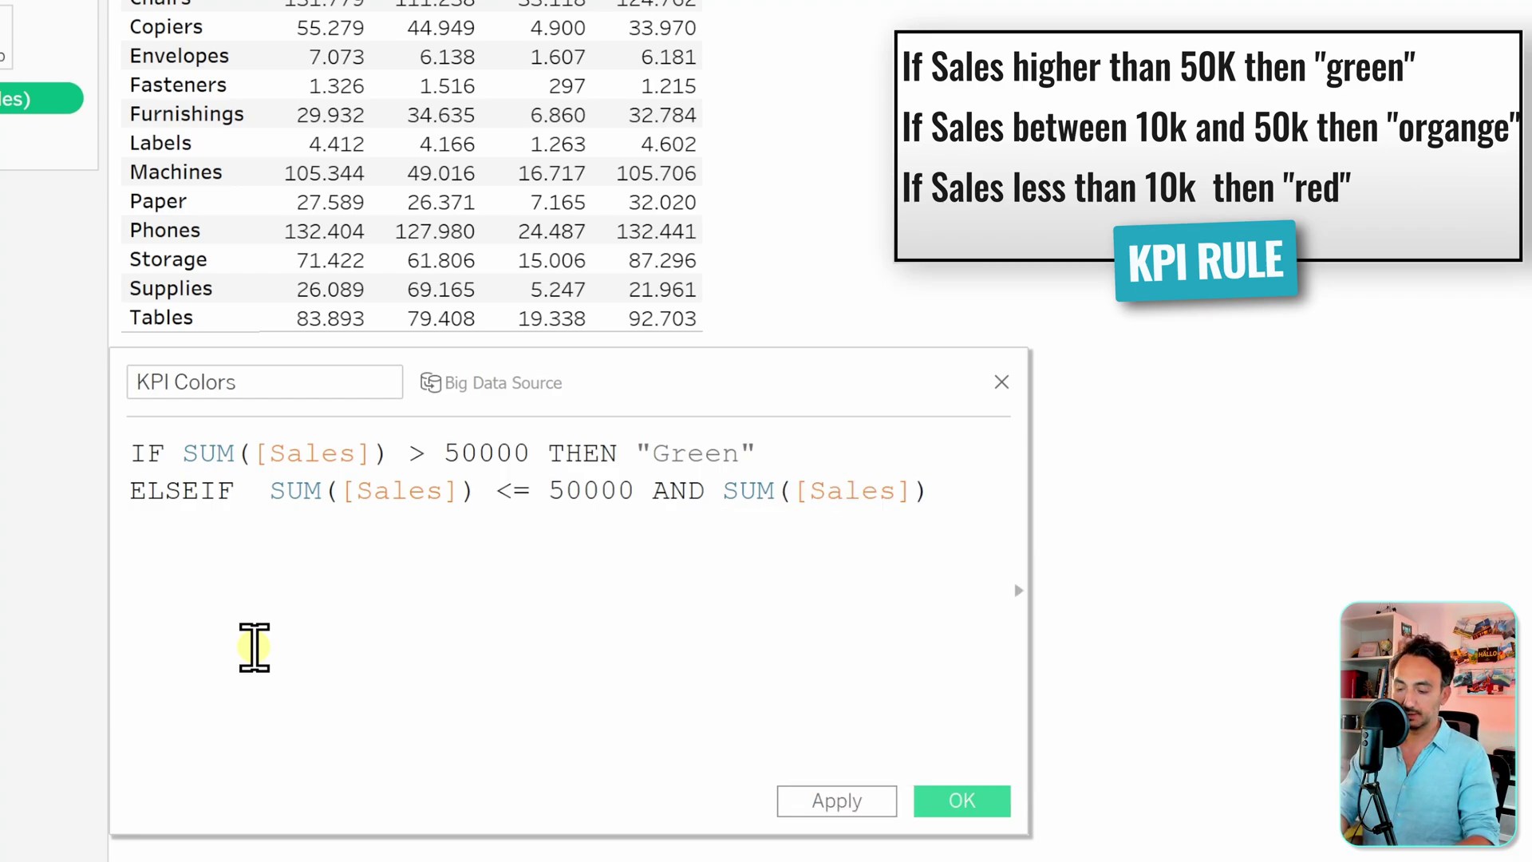
{"action": "key", "text": "Right"}
{"action": "type", "text": "> 10000"}
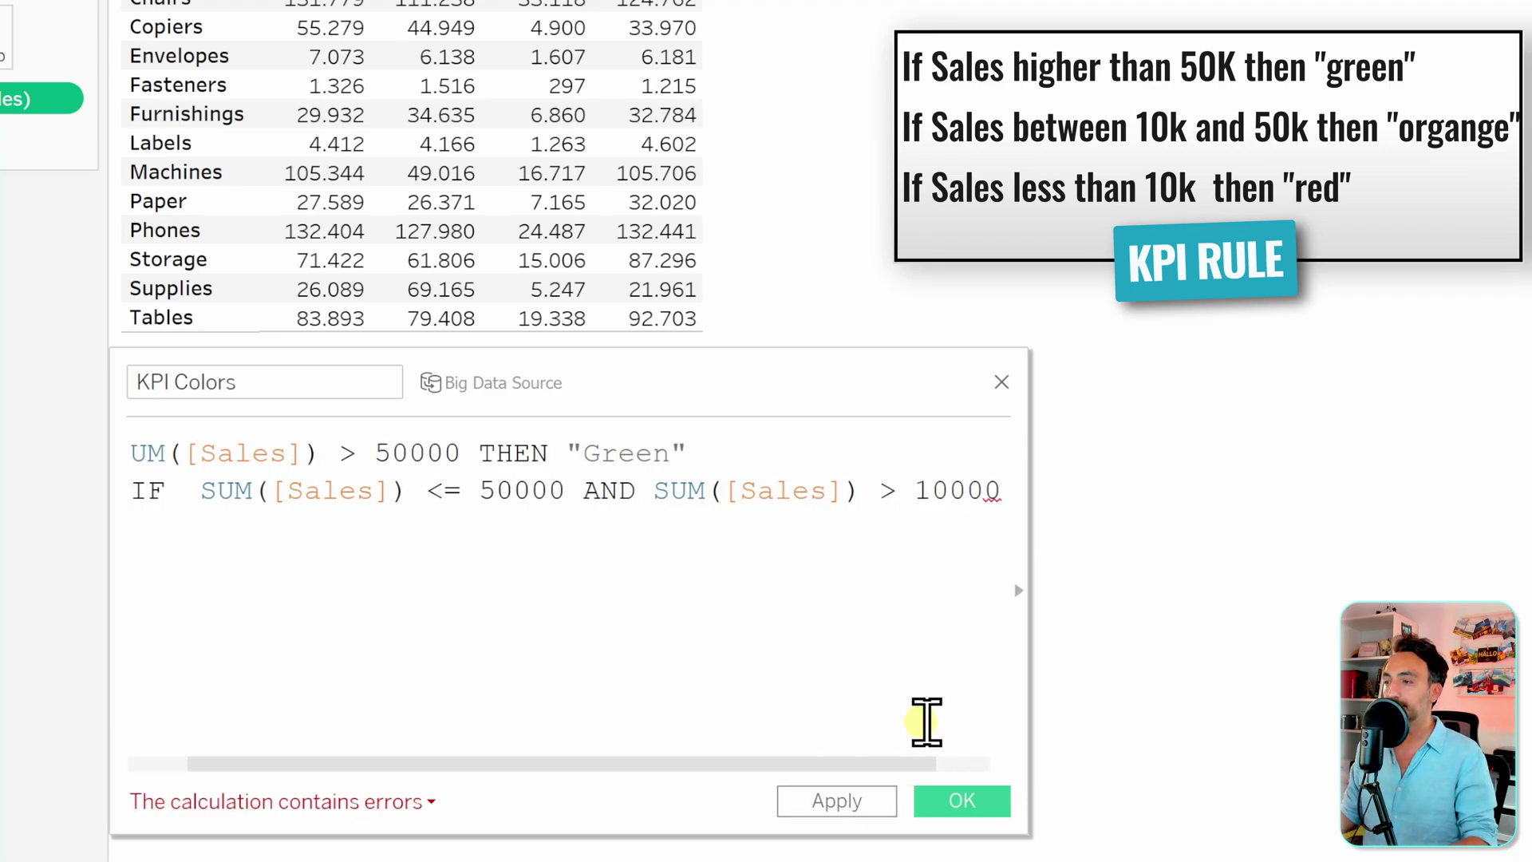
Finish the formula with ELSE "Red" END and save the valid KPI Colors field
{"action": "left_click_drag", "start_coordinate": [1029, 691], "coordinate": [1413, 681]}
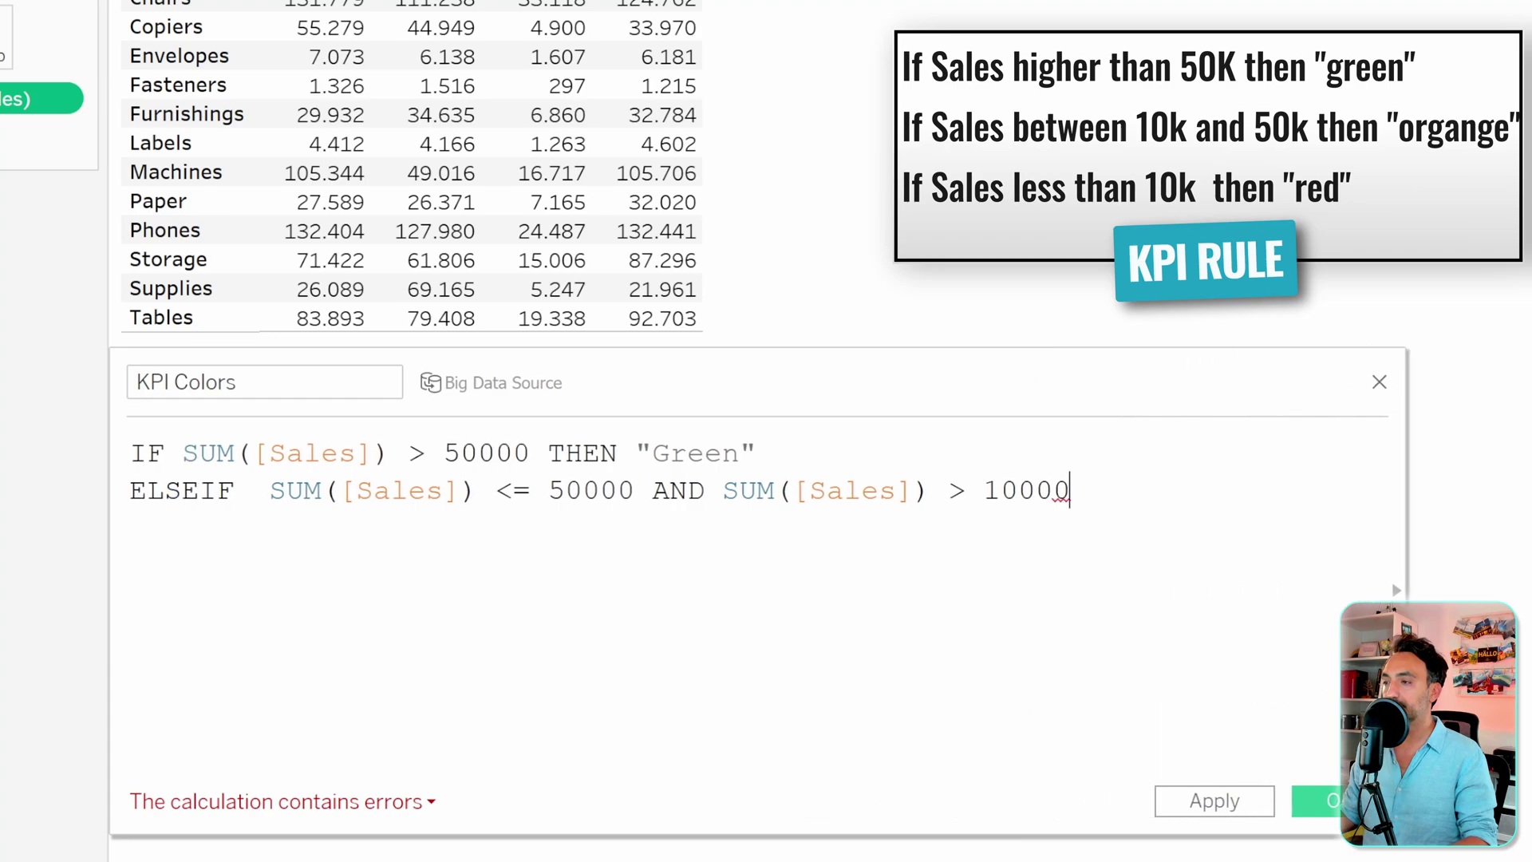
{"action": "type", "text": " THEN \"Orange"}
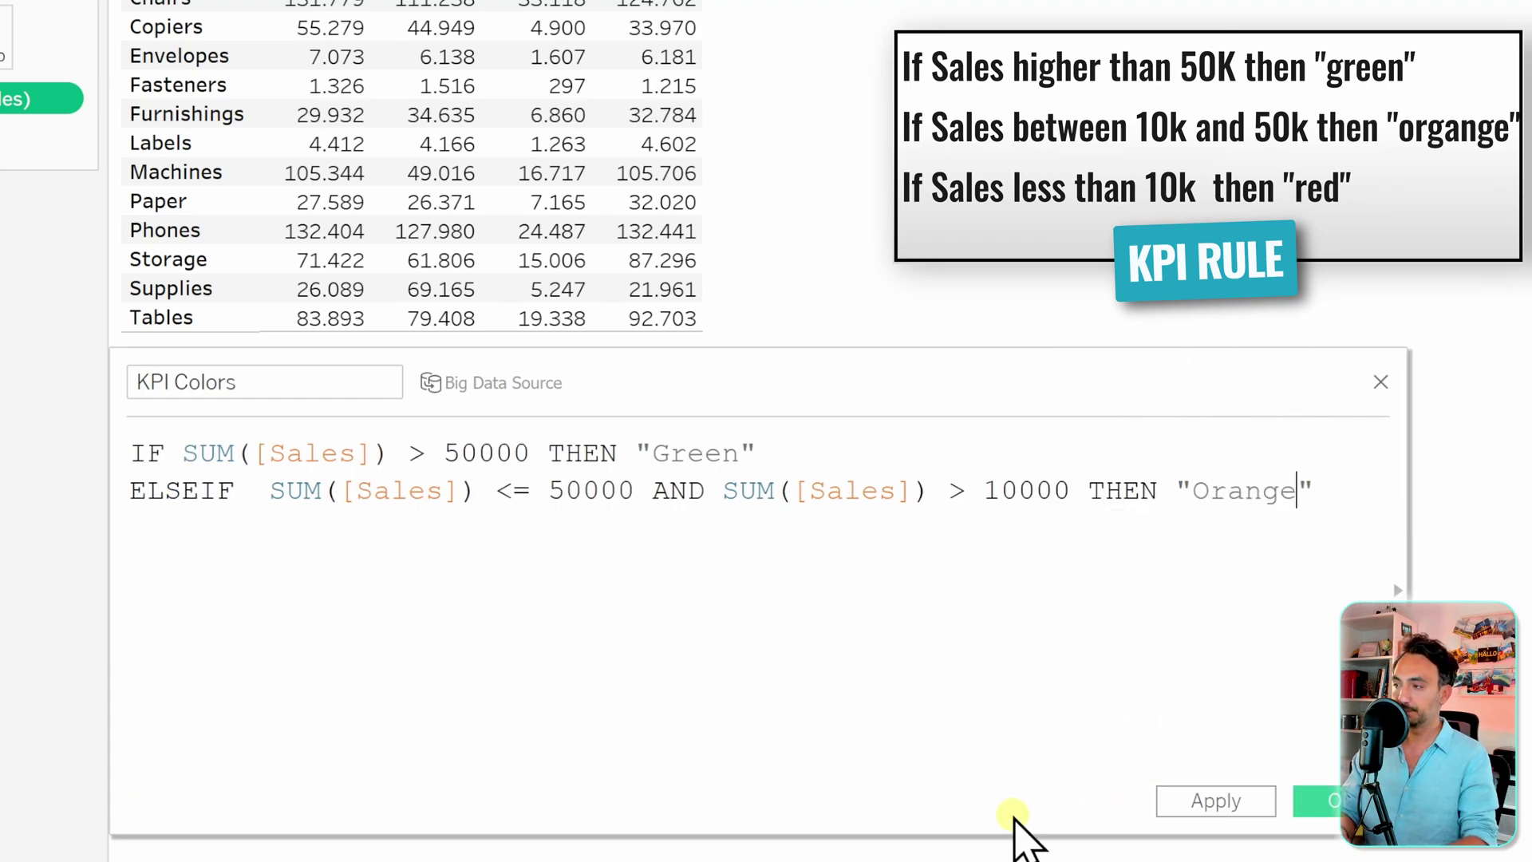
{"action": "left_click", "coordinate": [1328, 491]}
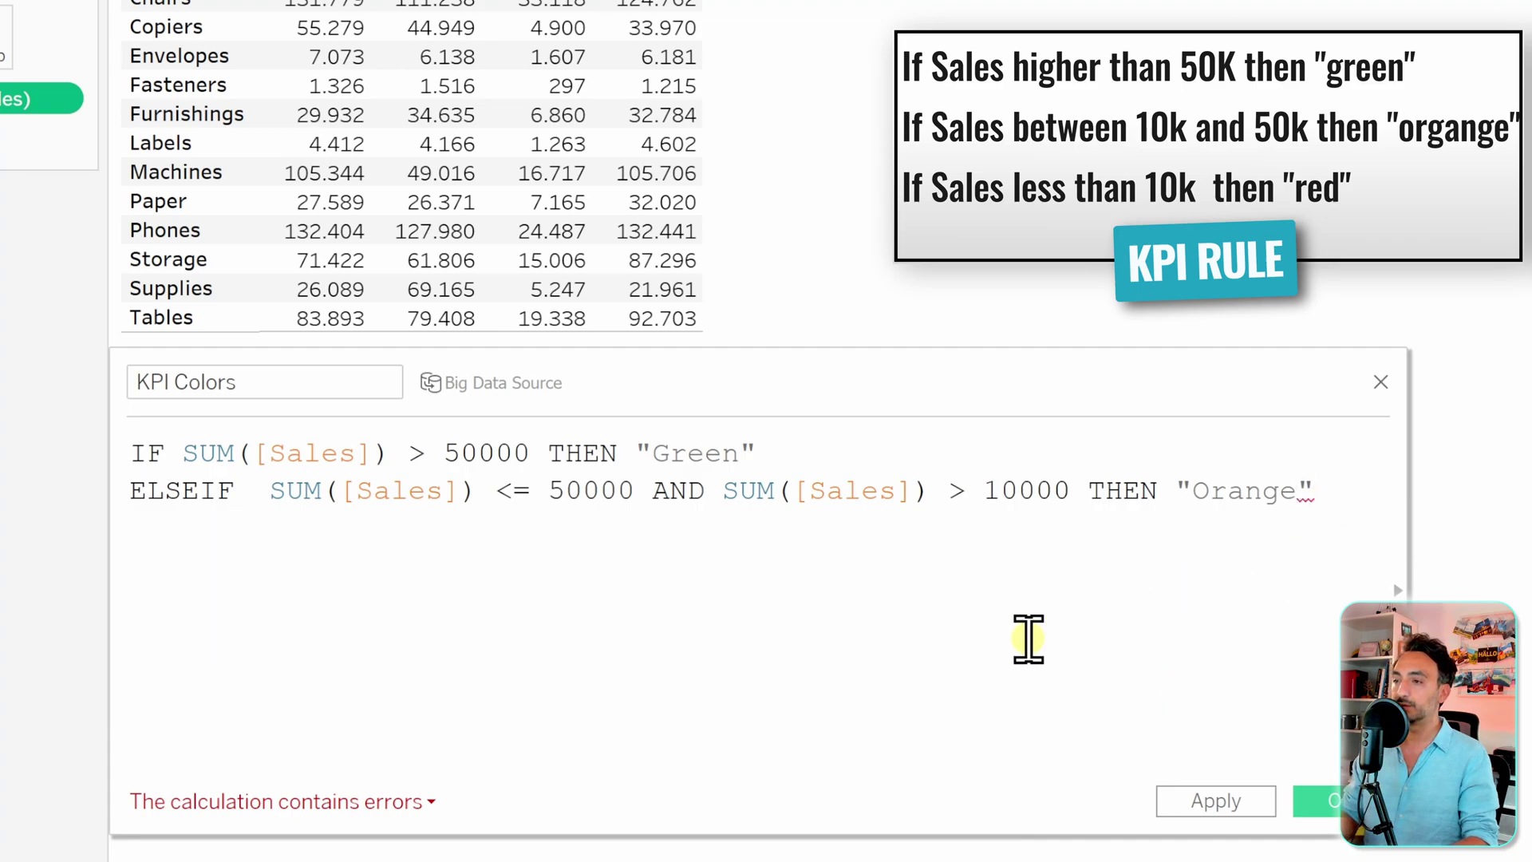
{"action": "key", "text": "Return"}
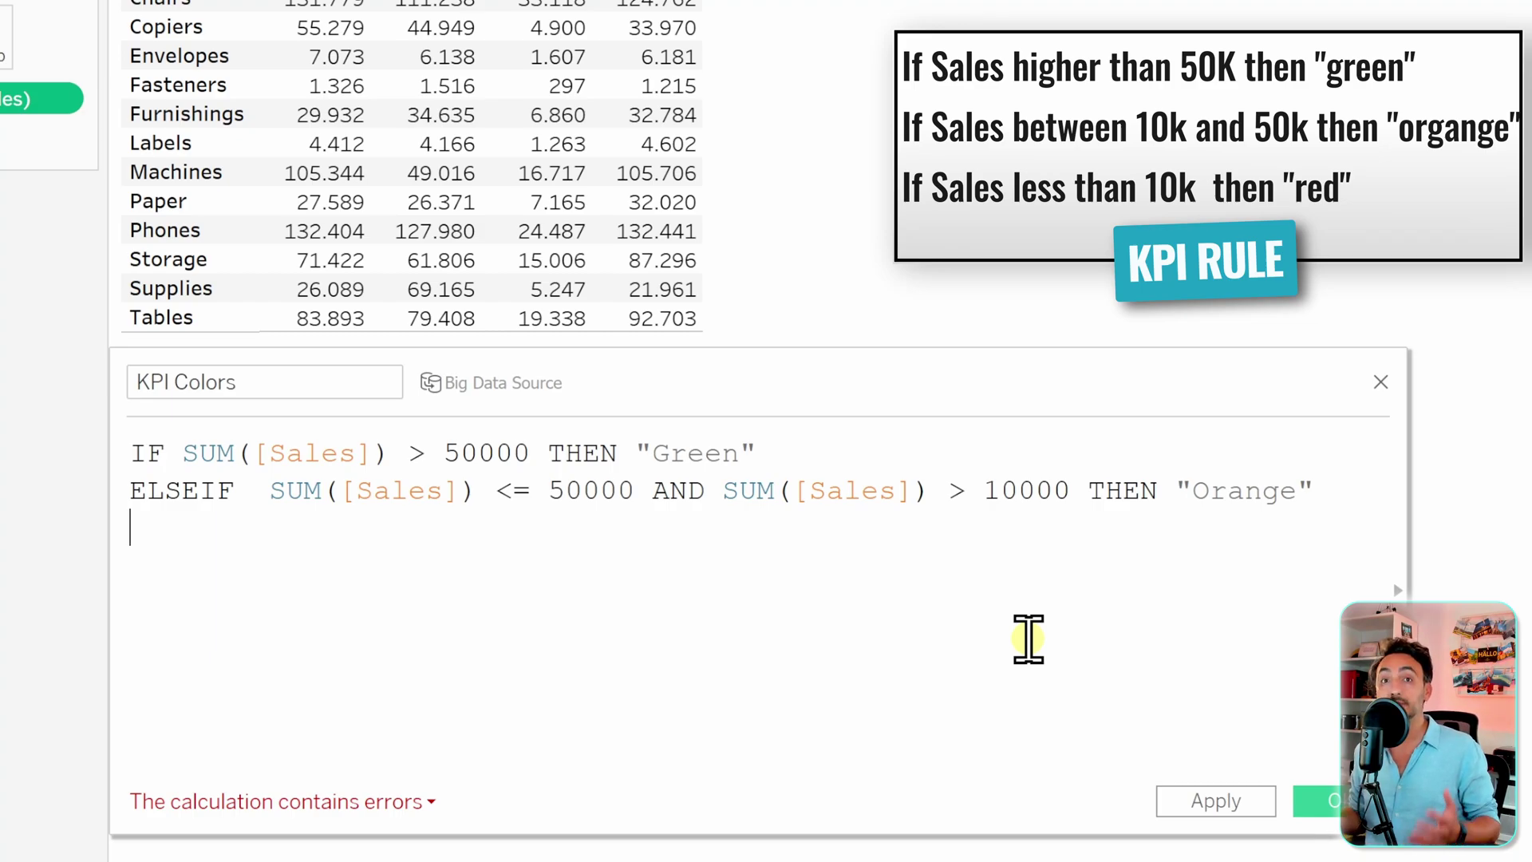
{"action": "type", "text": "E"}
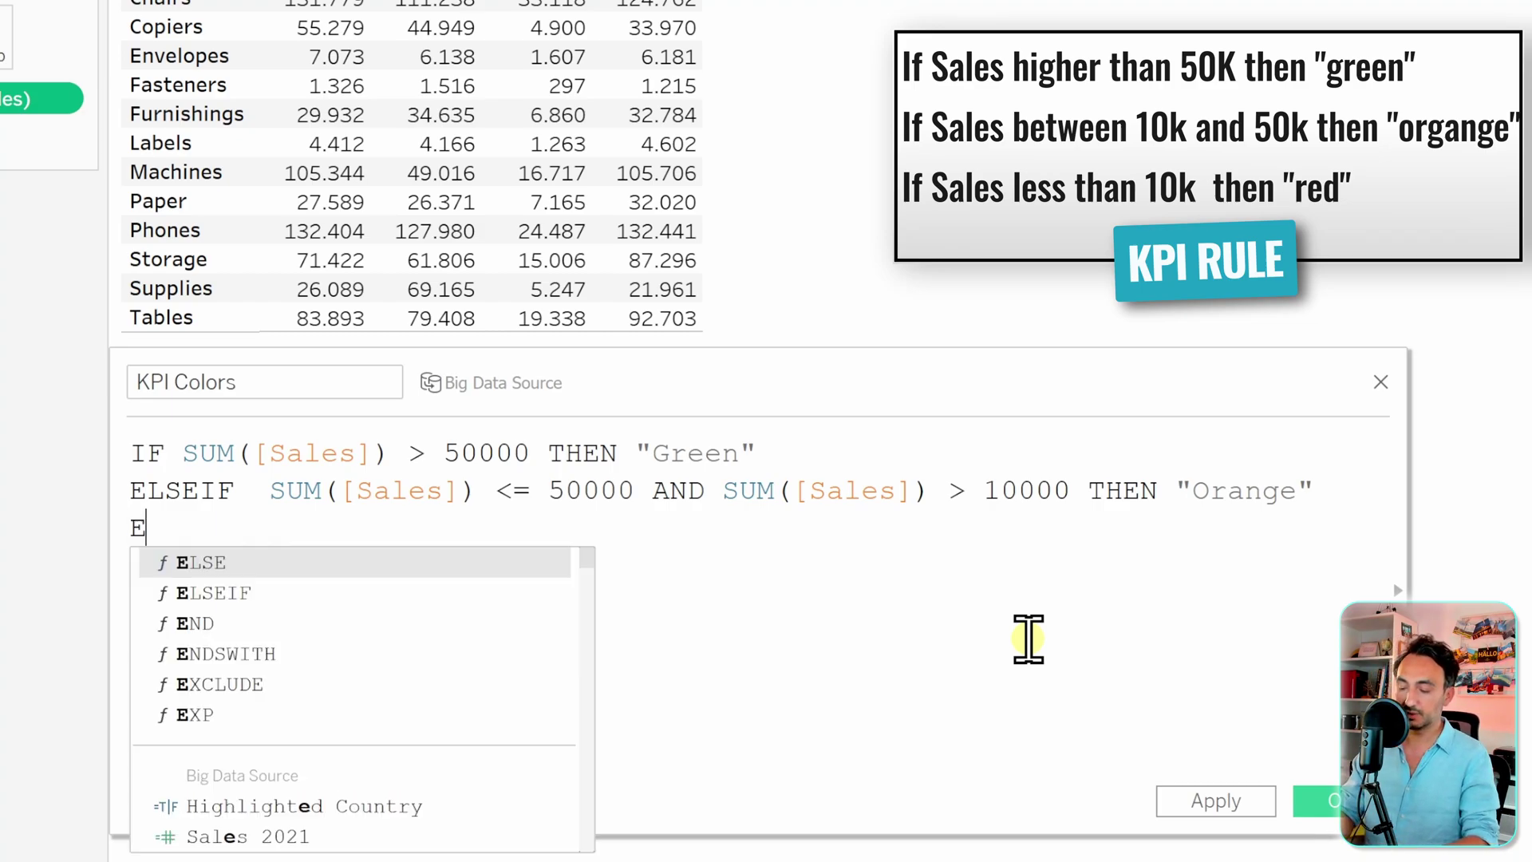
{"action": "type", "text": "LSE \"Red\" "}
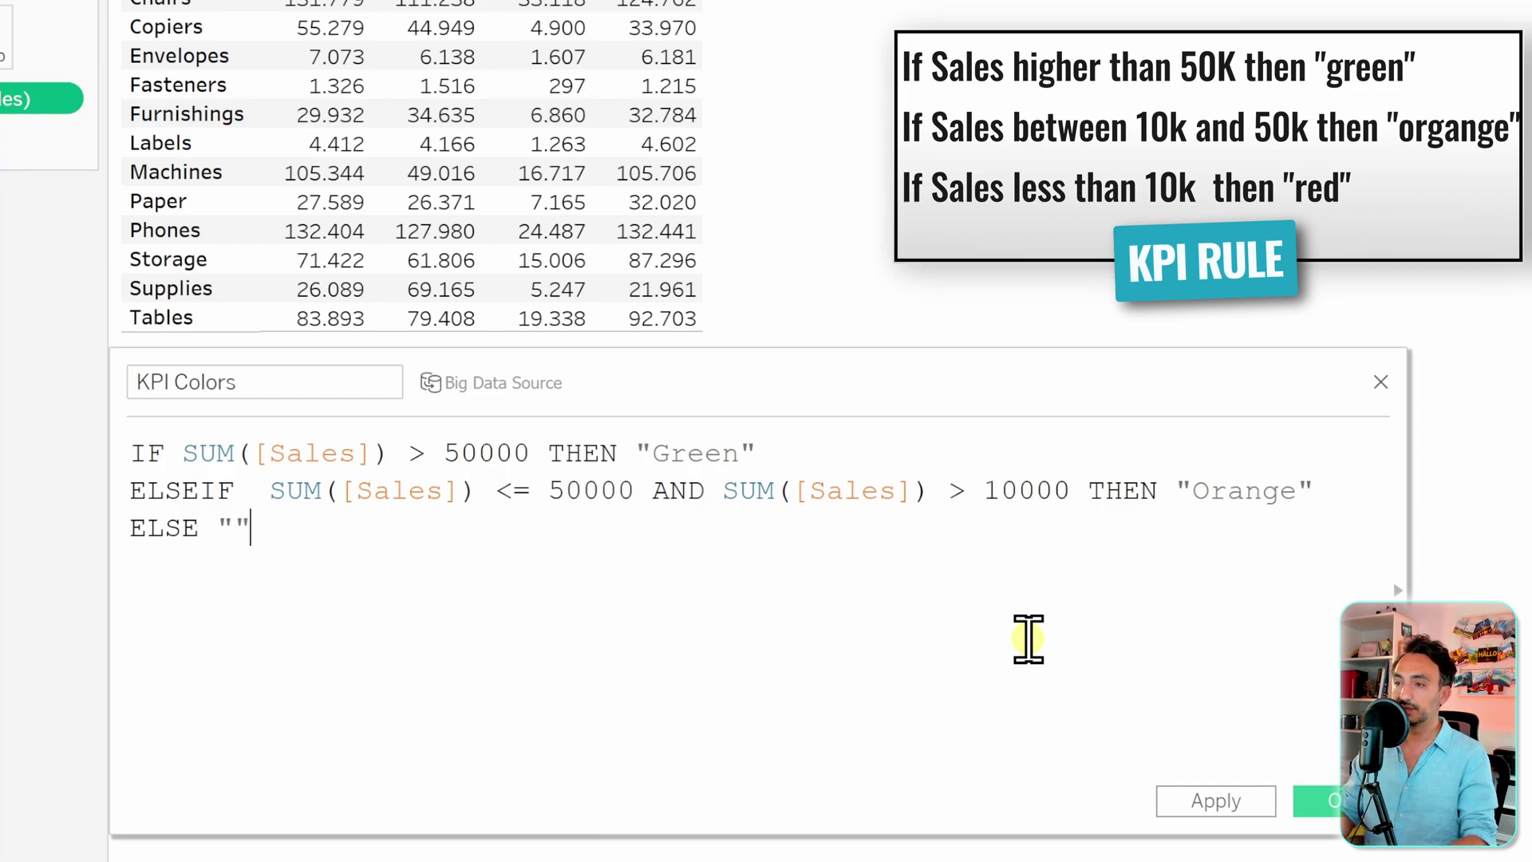
{"action": "type", "text": "END"}
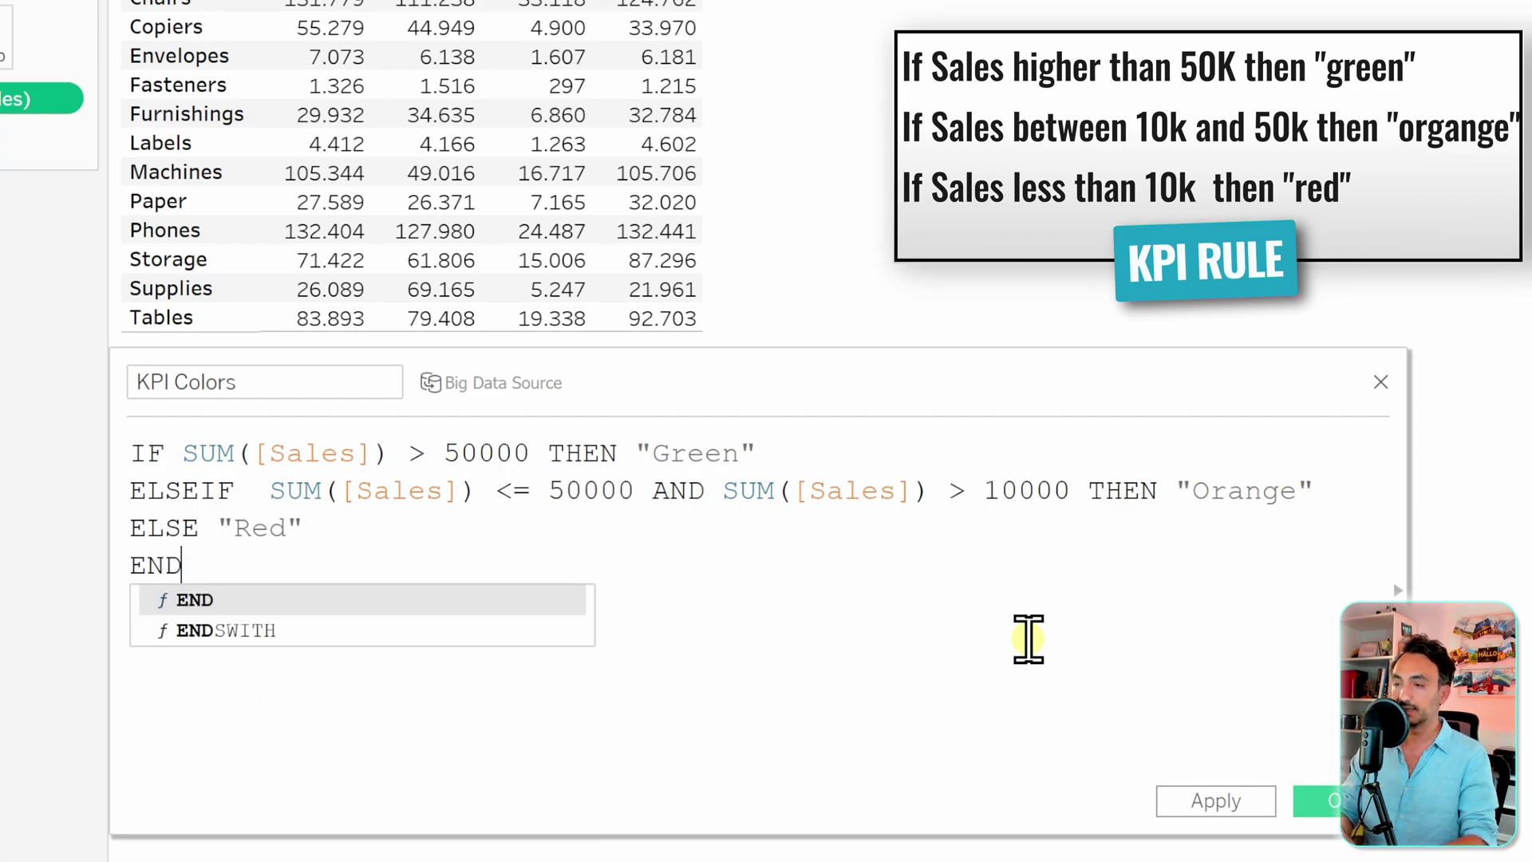
{"action": "key", "text": "Escape"}
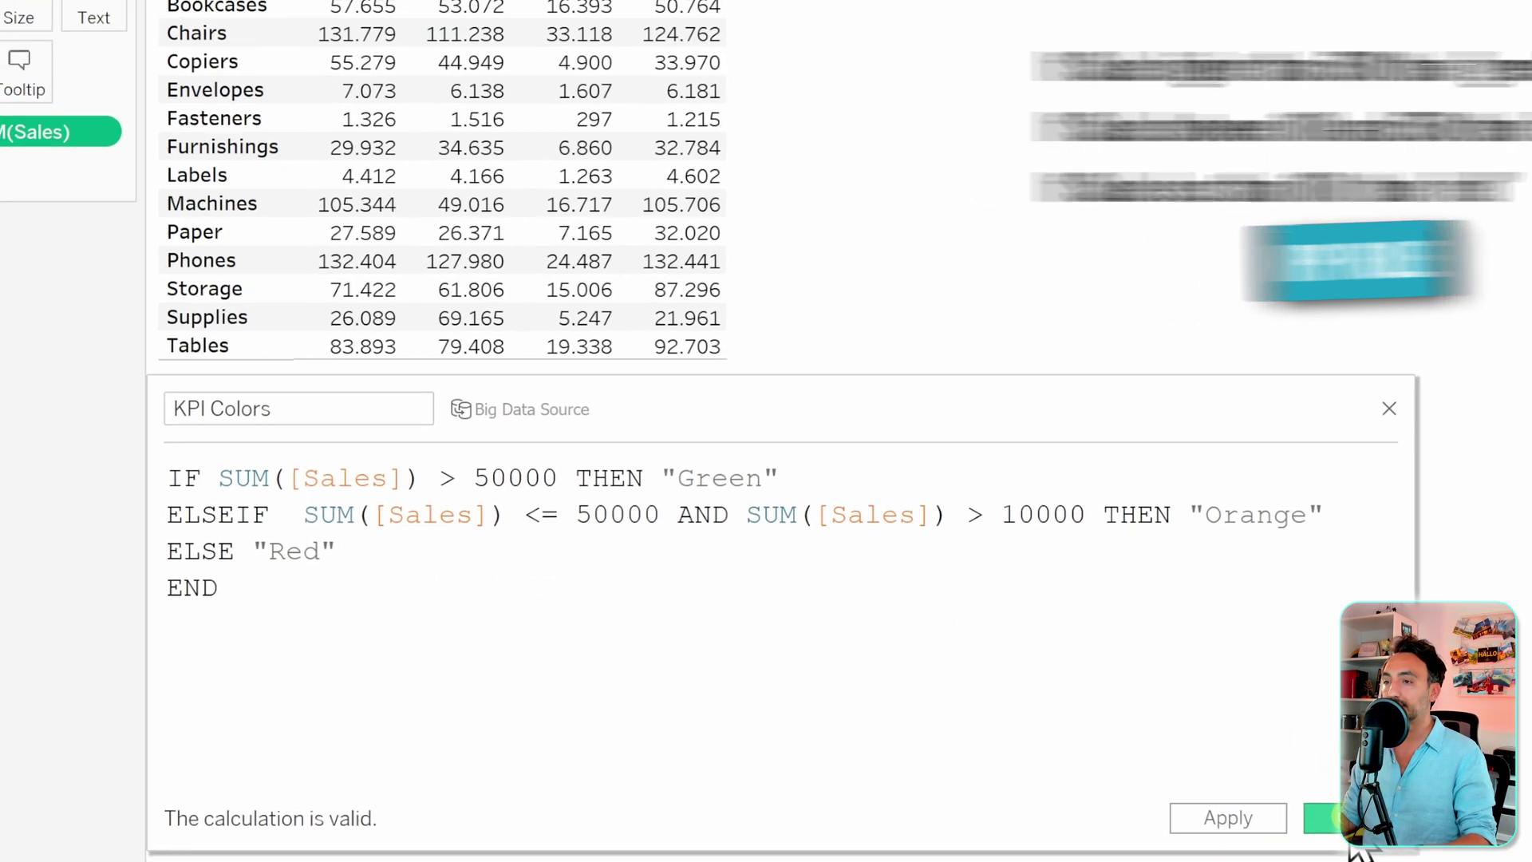
{"action": "left_click", "coordinate": [1328, 826]}
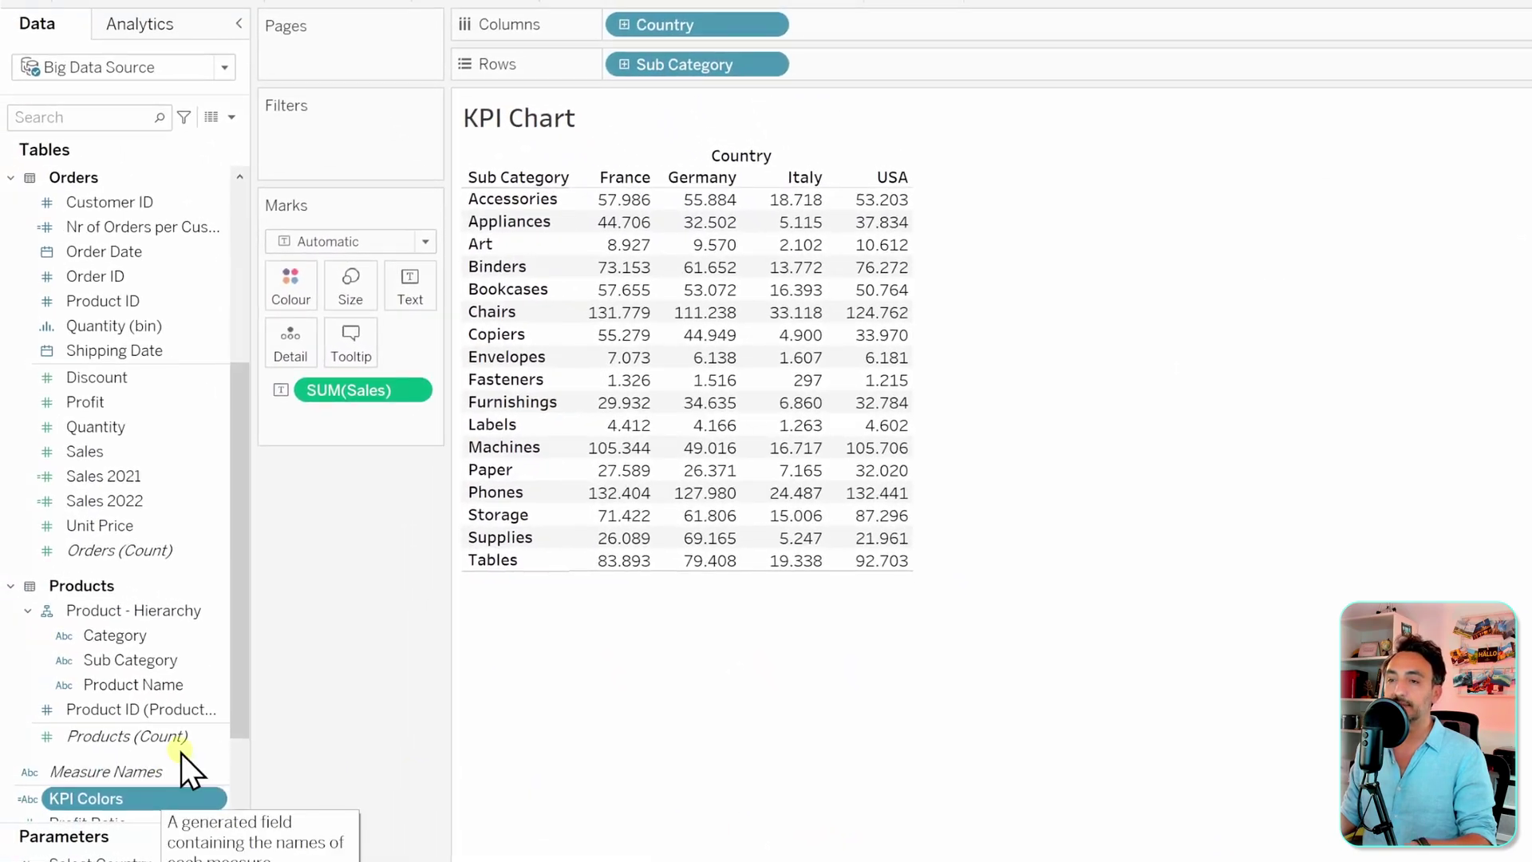
{"action": "mouse_move", "coordinate": [86, 723]}
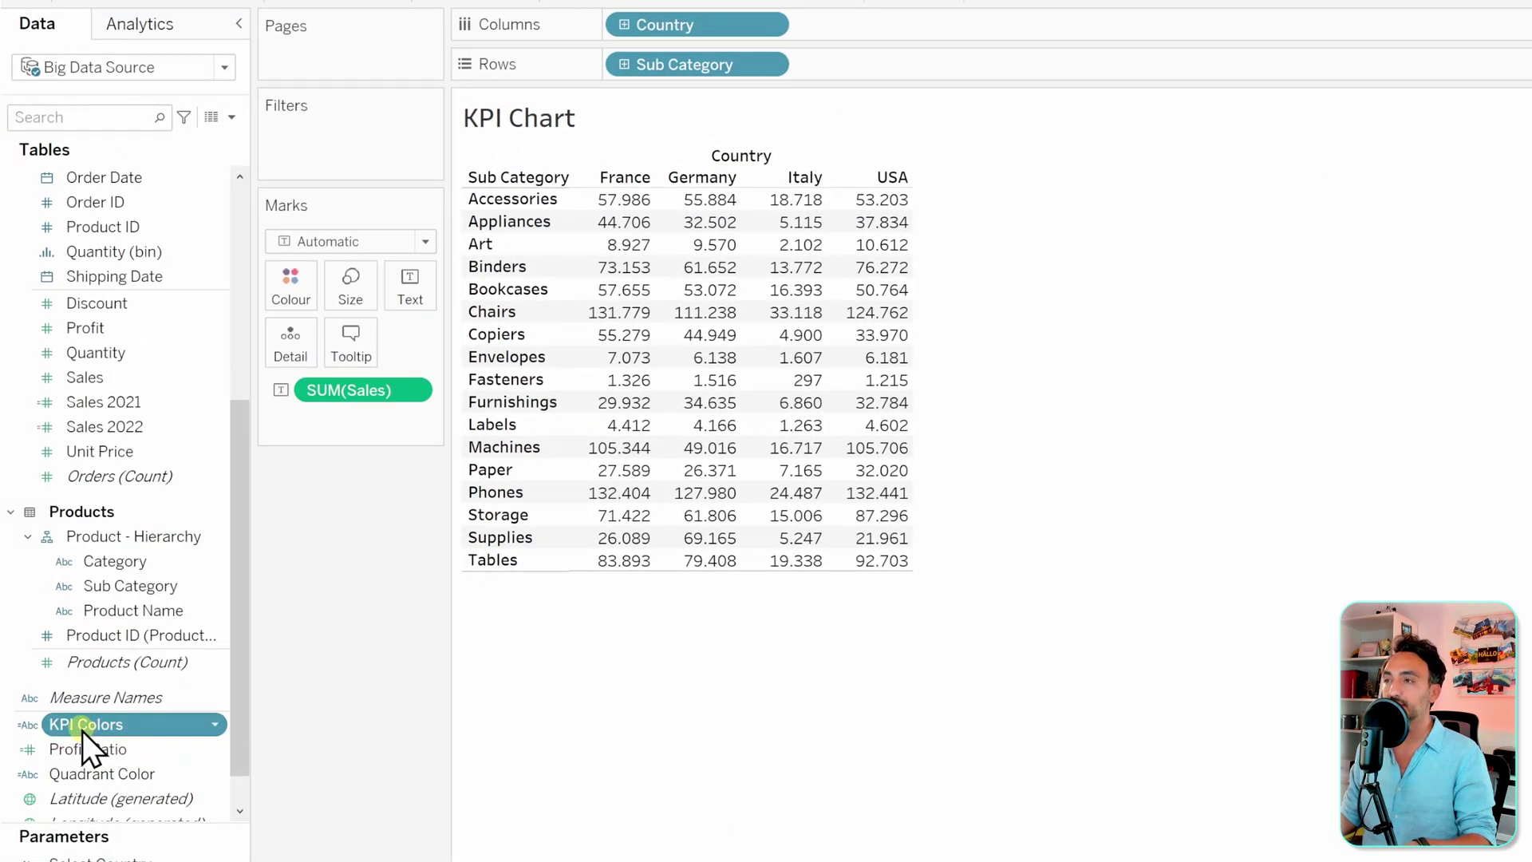
Drop KPI Colors on the Colour card so sales values split into Green, Orange, Red
{"action": "left_click_drag", "start_coordinate": [83, 731], "coordinate": [288, 297]}
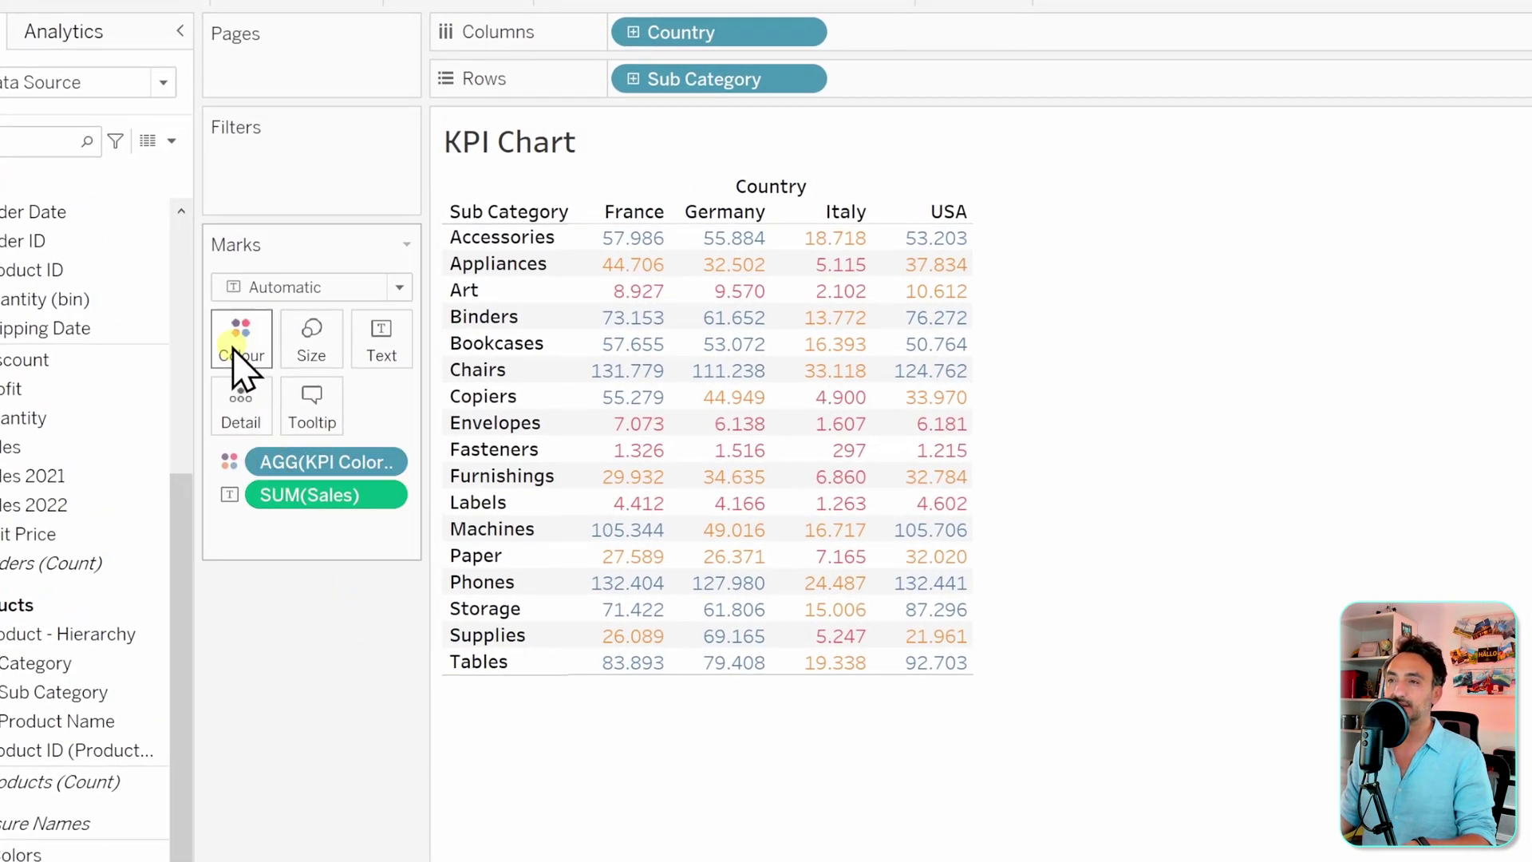
{"action": "left_click", "coordinate": [240, 350]}
In Edit Colours, give the Green KPI value the green swatch and apply it
{"action": "left_click", "coordinate": [311, 428]}
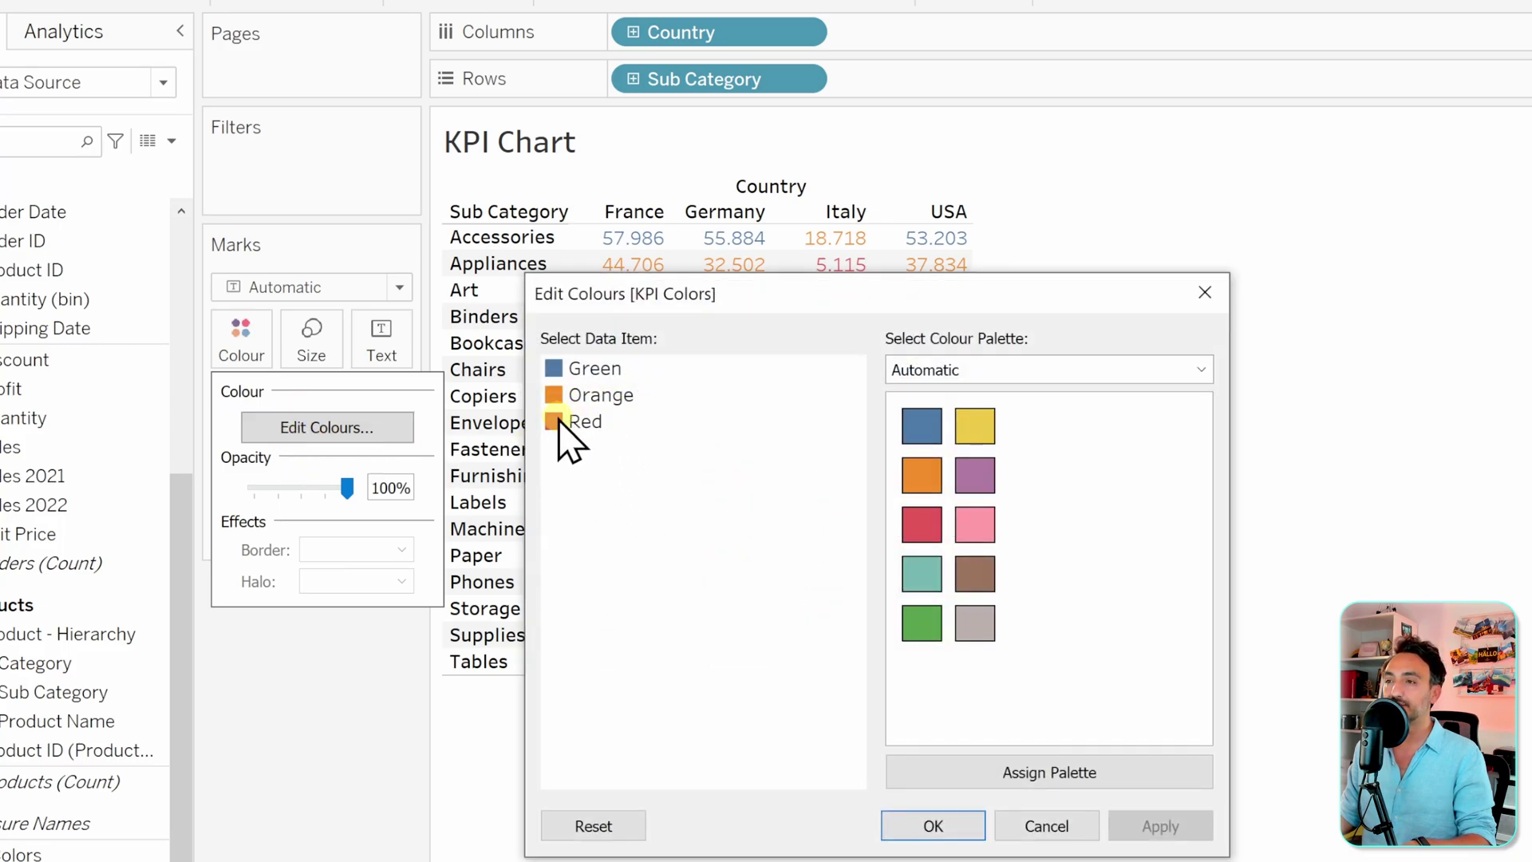
{"action": "left_click", "coordinate": [592, 373]}
{"action": "left_click", "coordinate": [922, 623]}
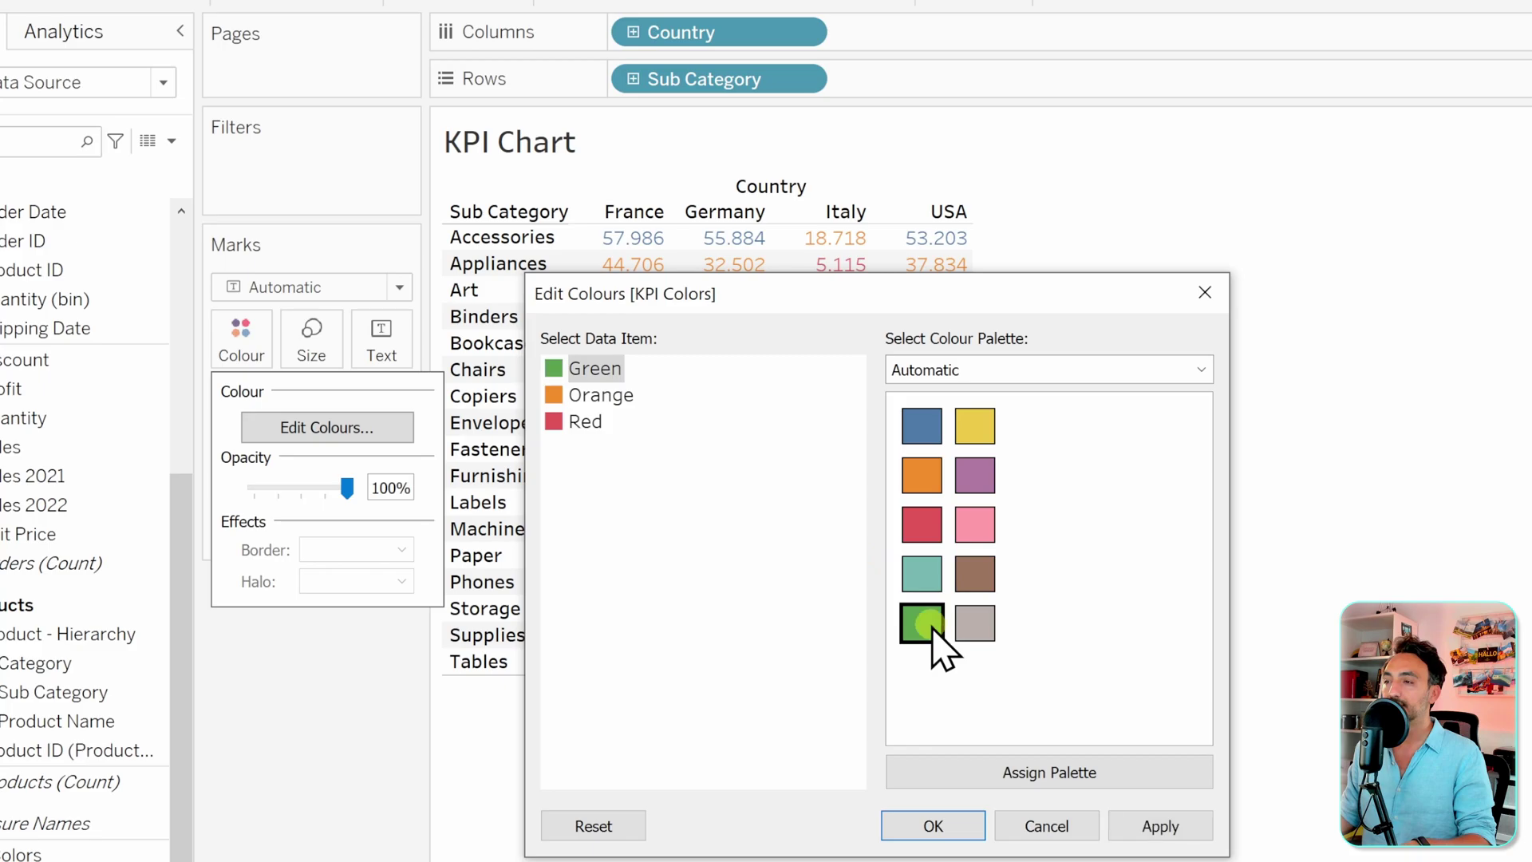
{"action": "left_click", "coordinate": [1159, 826]}
{"action": "left_click", "coordinate": [934, 826]}
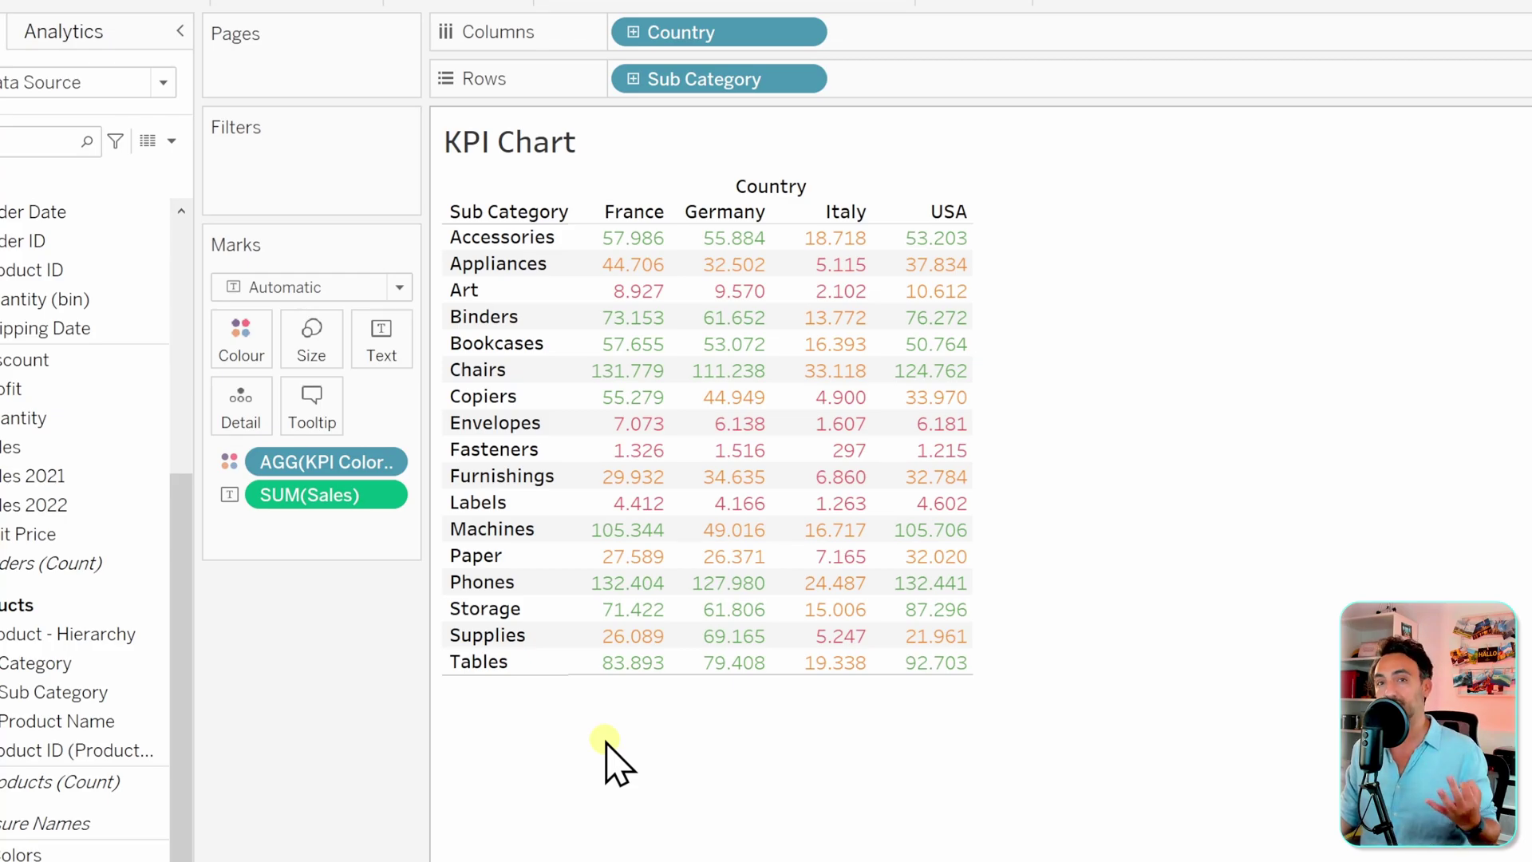
Switch the mark type to Shape, move SUM(Sales) to Detail, and put KPI Colors on Shape
{"action": "left_click", "coordinate": [275, 288]}
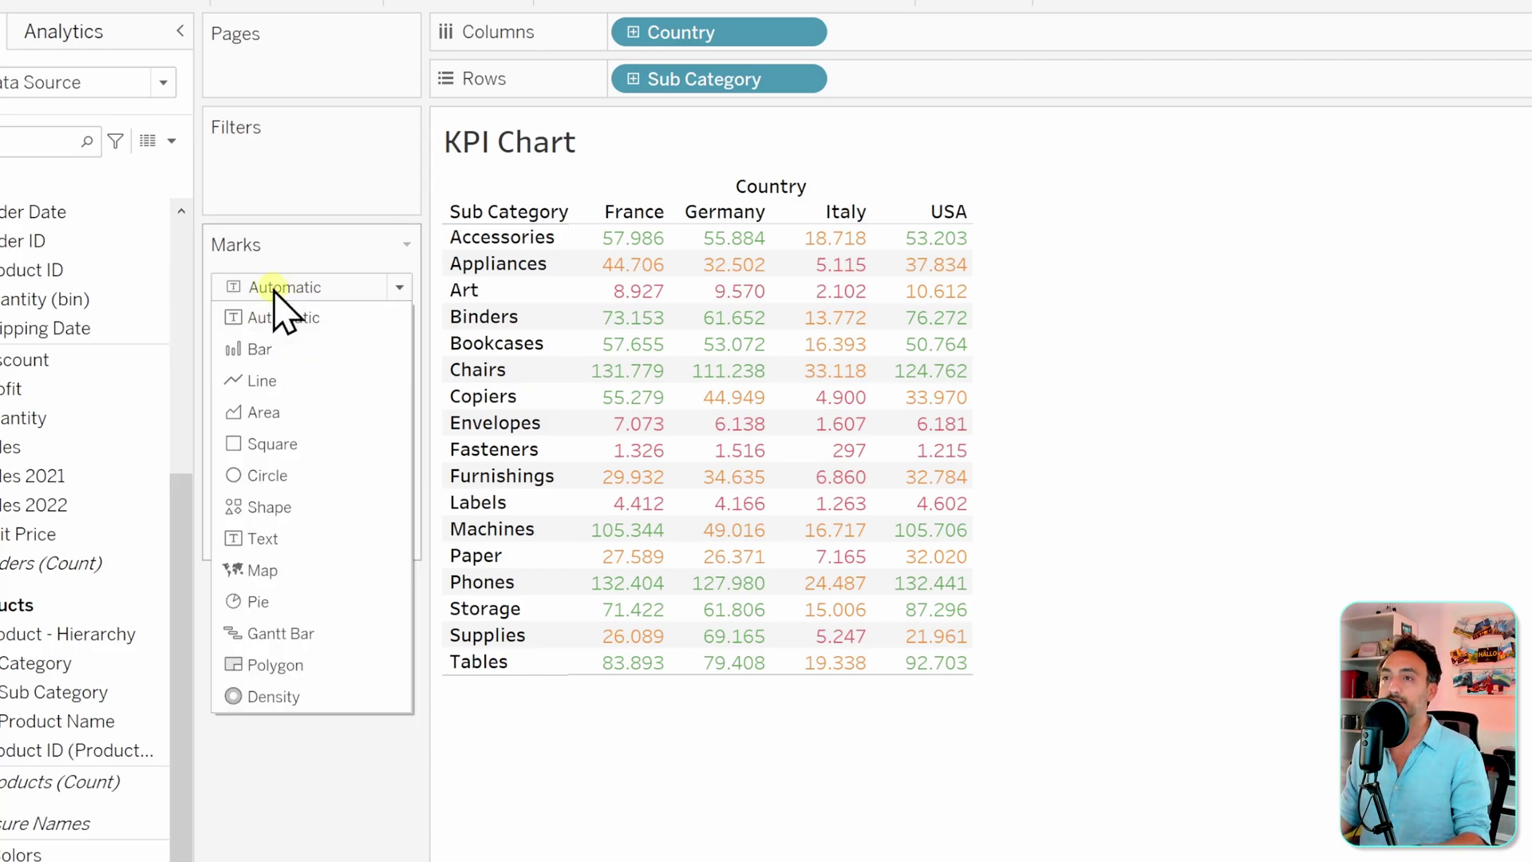
{"action": "left_click", "coordinate": [317, 507]}
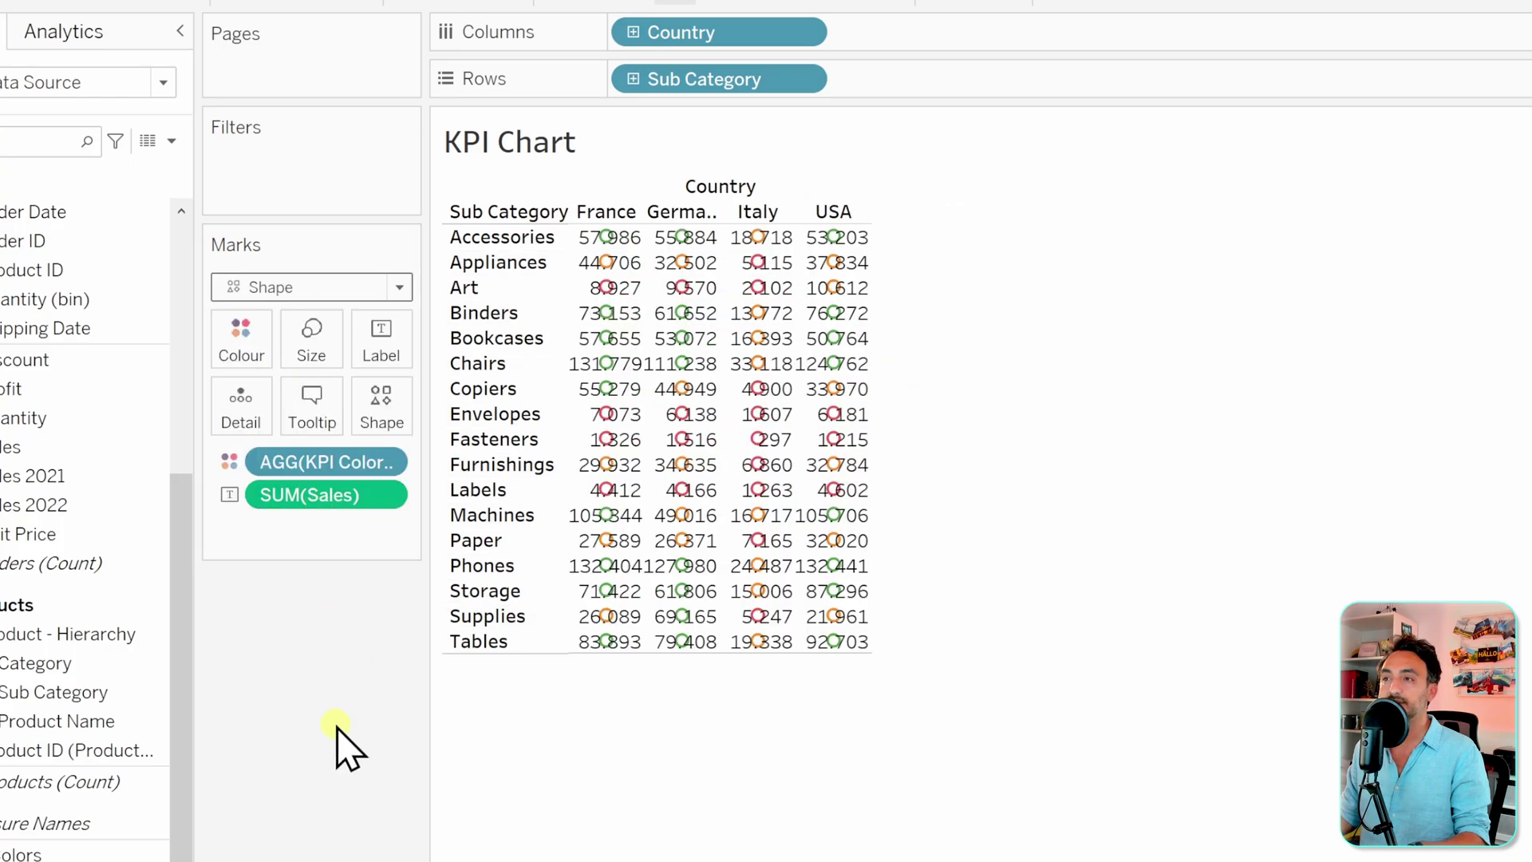
{"action": "mouse_move", "coordinate": [314, 494]}
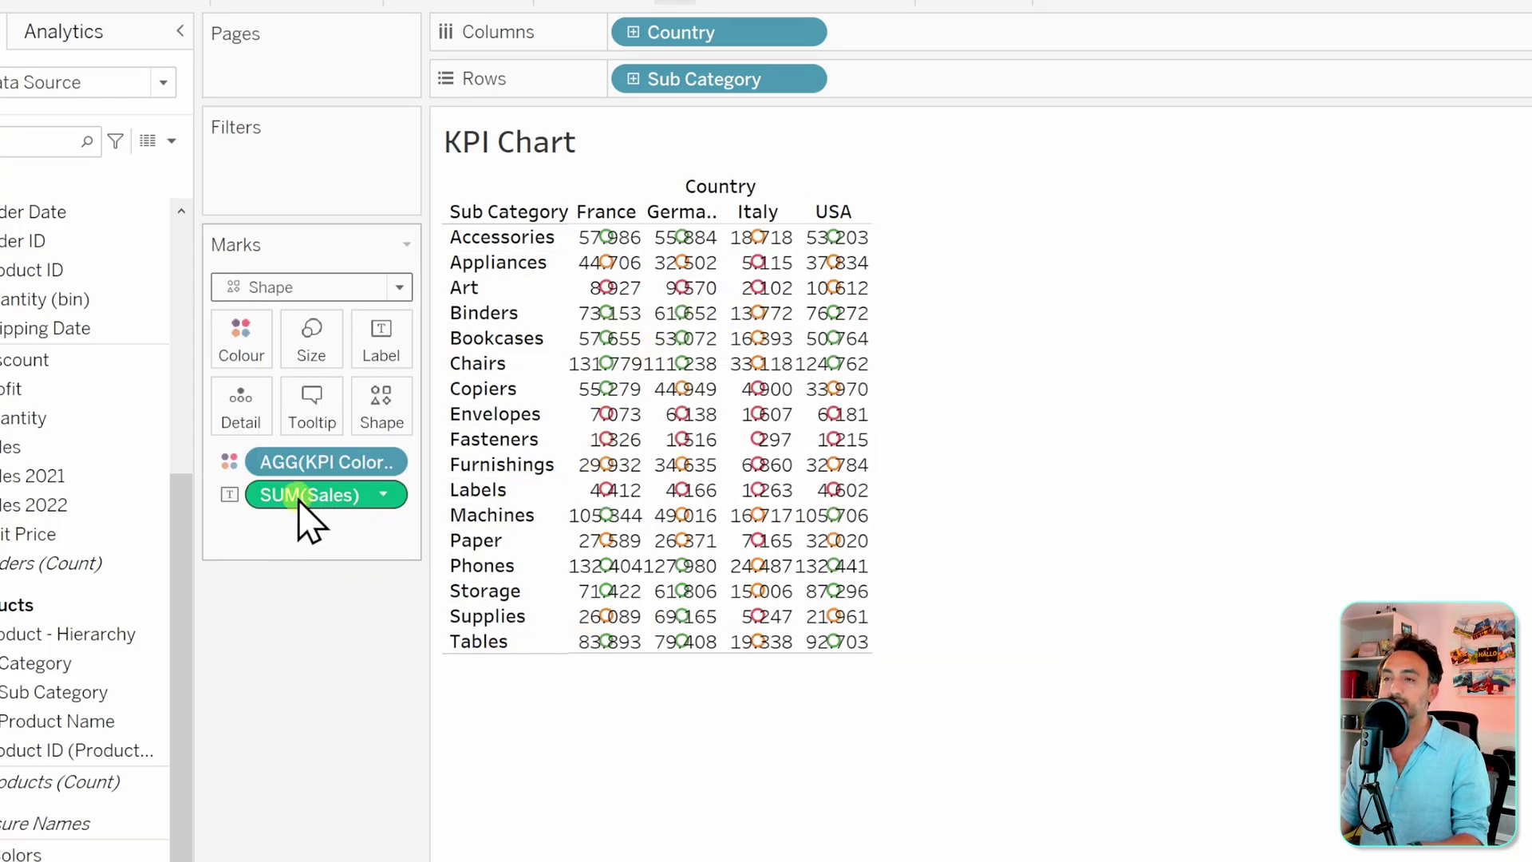
{"action": "left_click_drag", "start_coordinate": [309, 502], "coordinate": [241, 408]}
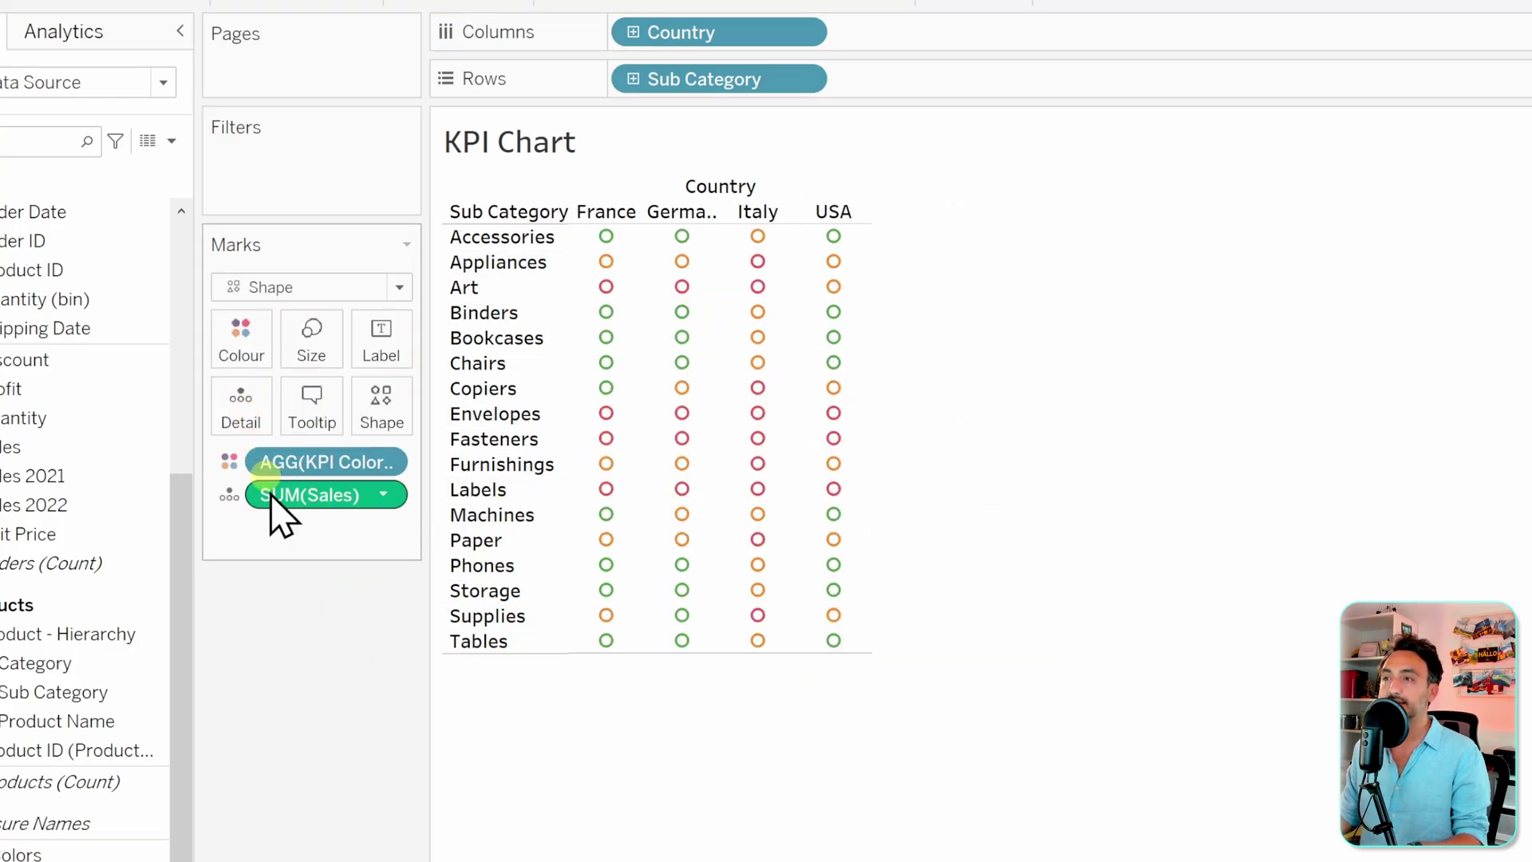
{"action": "mouse_move", "coordinate": [276, 463]}
{"action": "left_mouse_down"}
{"action": "mouse_move", "coordinate": [318, 470]}
{"action": "mouse_move", "coordinate": [391, 419]}
{"action": "left_mouse_up"}
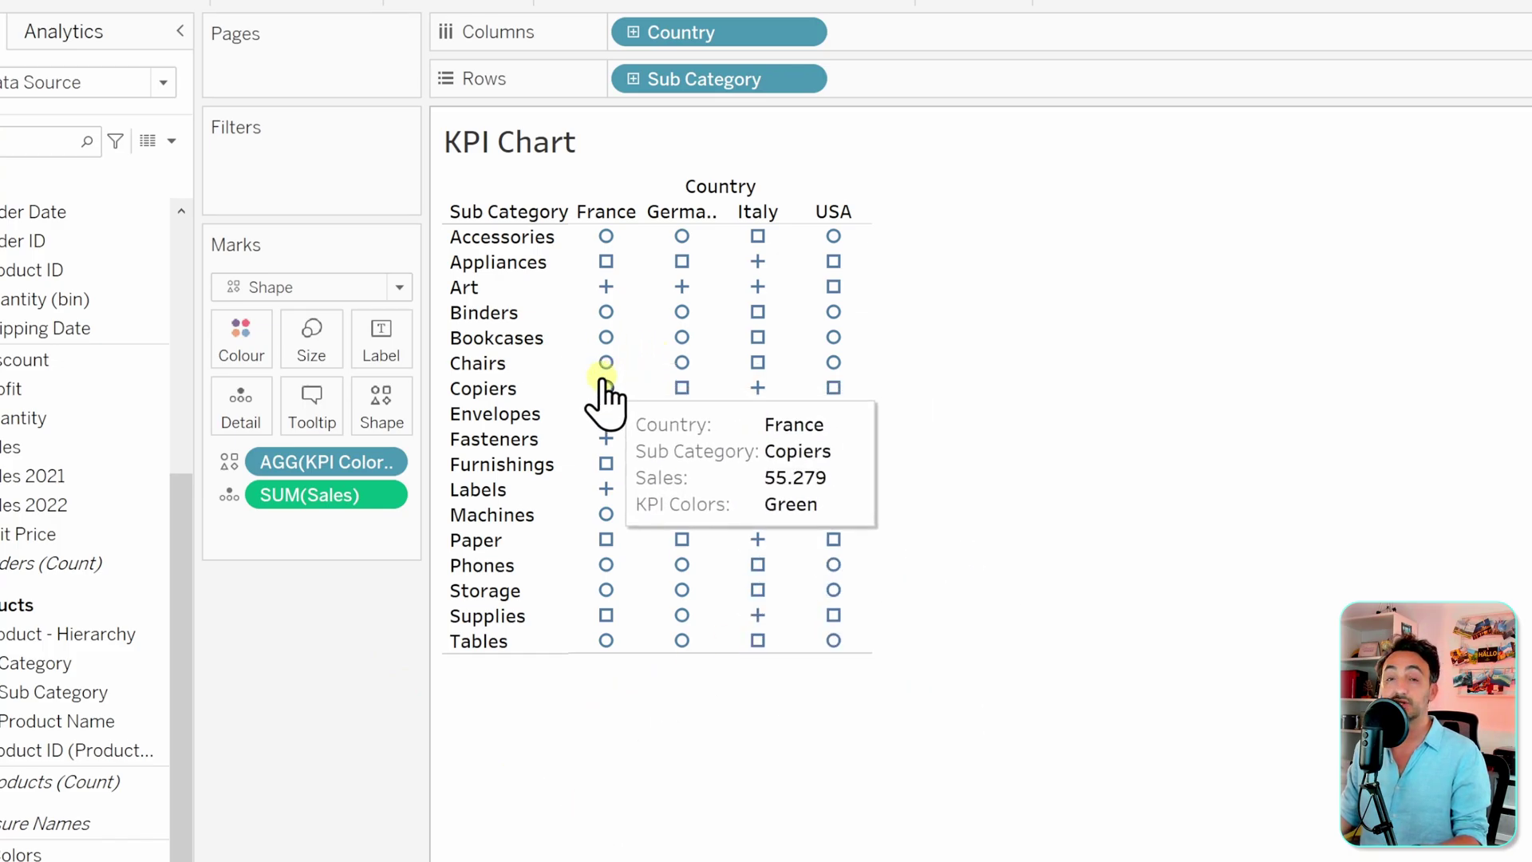
{"action": "mouse_move", "coordinate": [503, 408]}
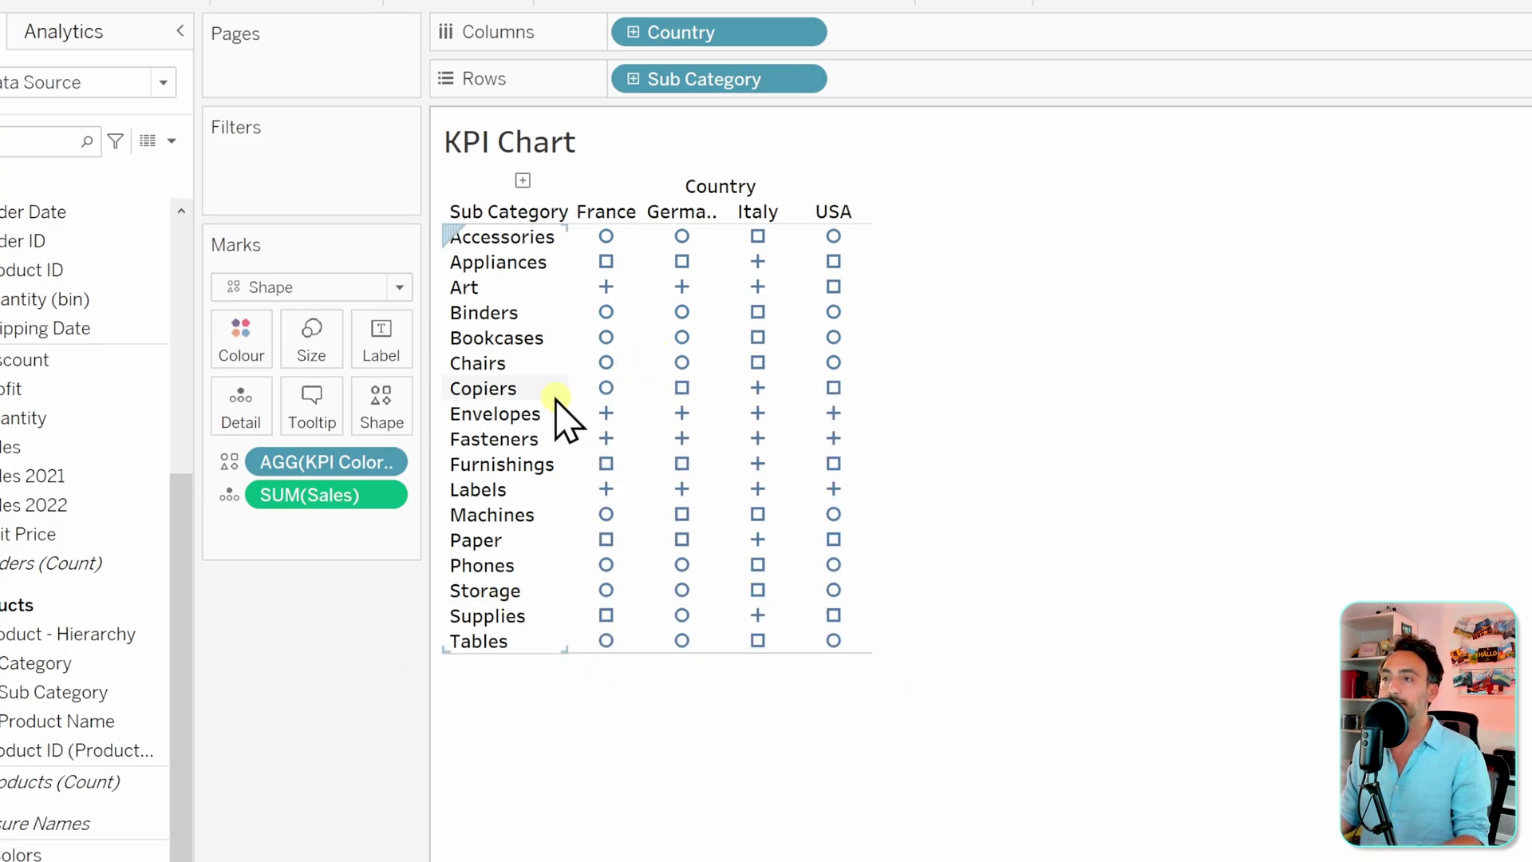
From the KPI shape palette, assign check to Green, exclamation to Orange, diamond to Red
{"action": "left_click", "coordinate": [386, 418]}
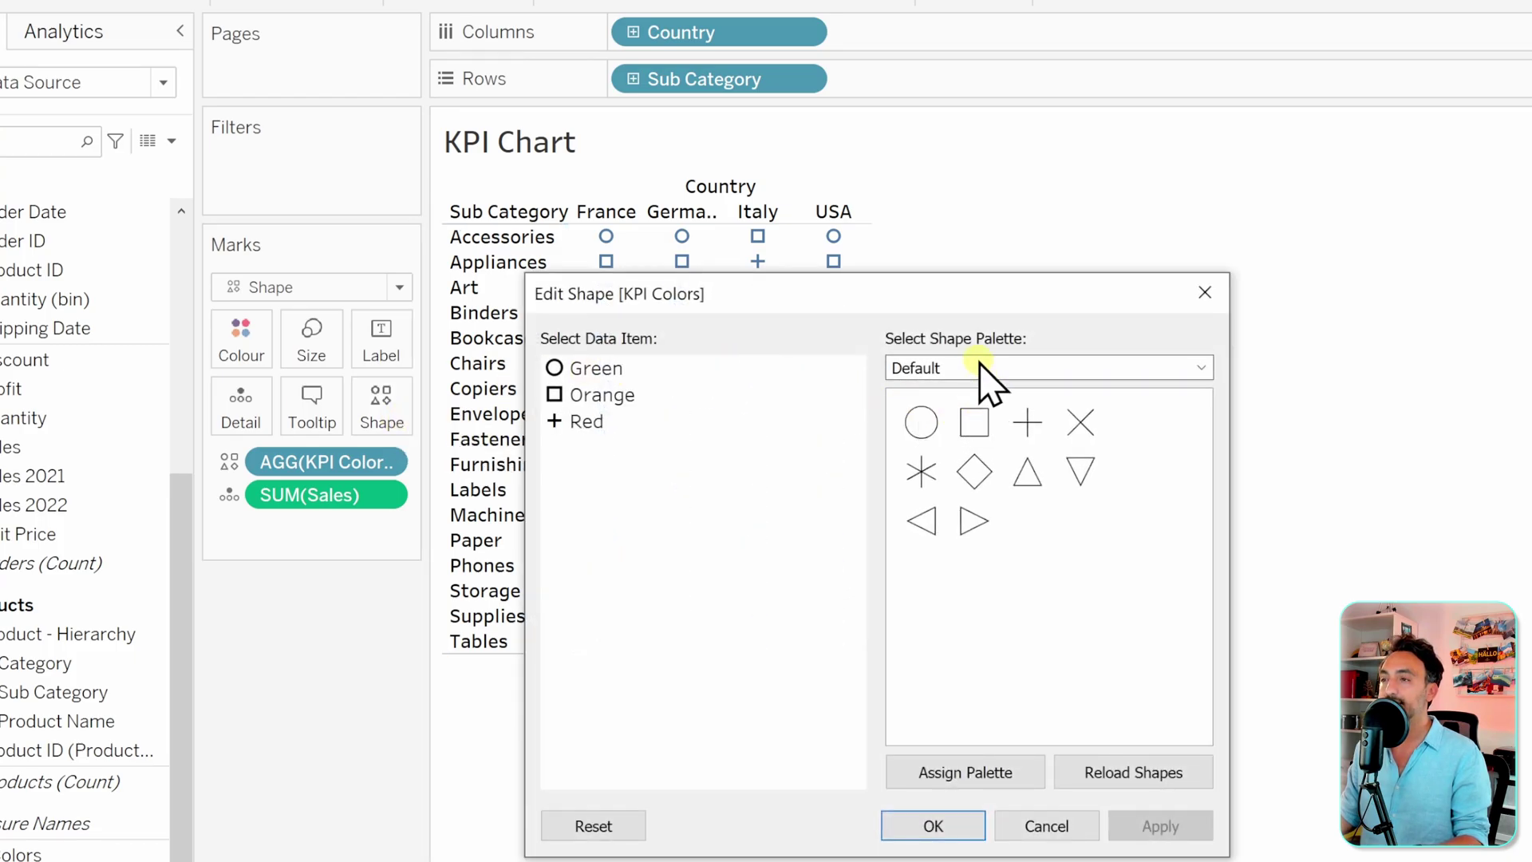
{"action": "left_click", "coordinate": [978, 368]}
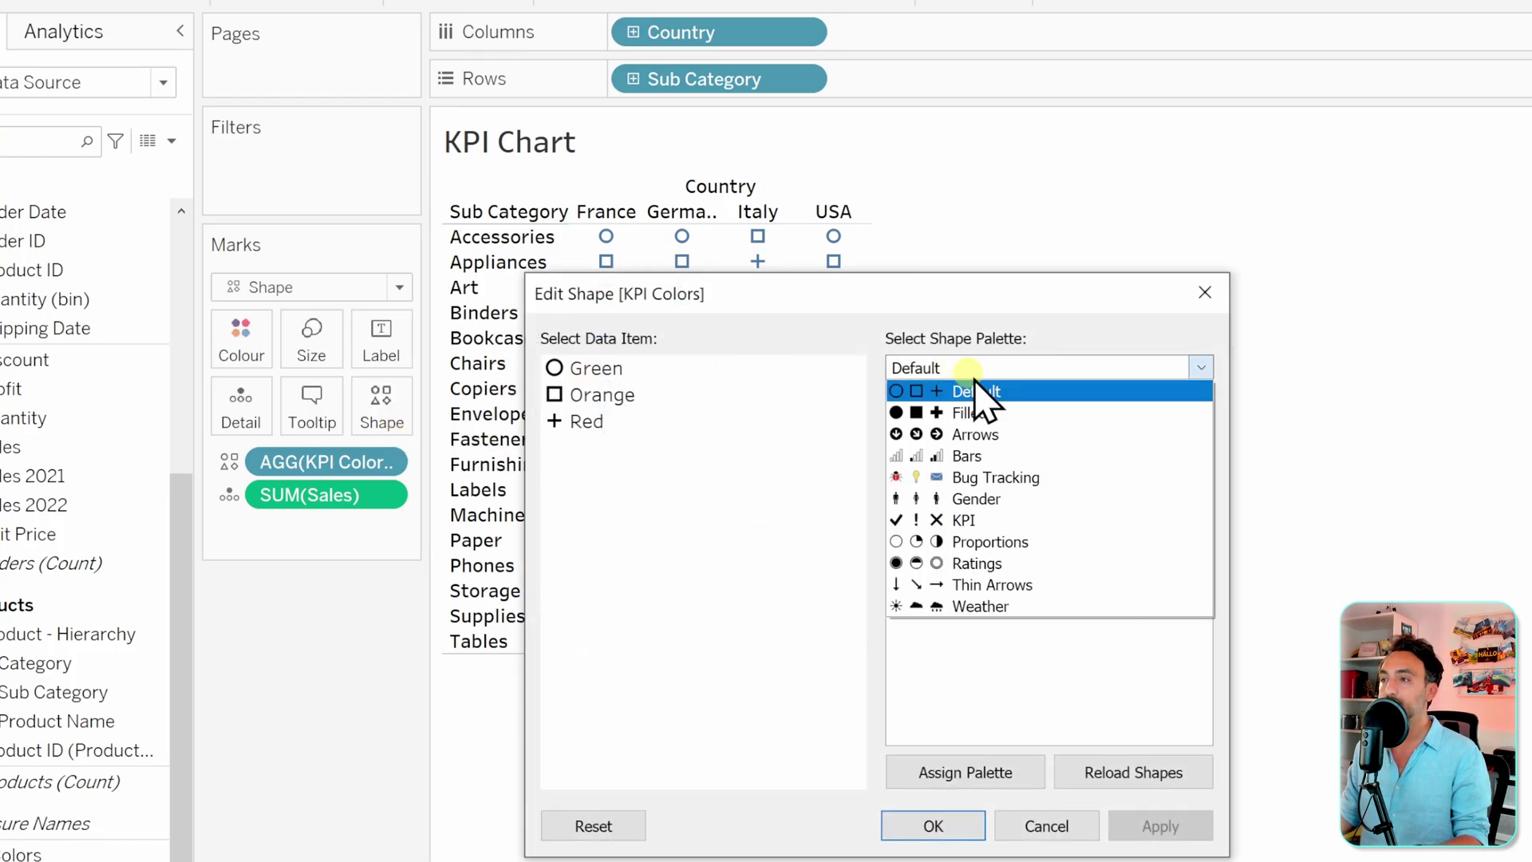
{"action": "left_click", "coordinate": [1065, 524]}
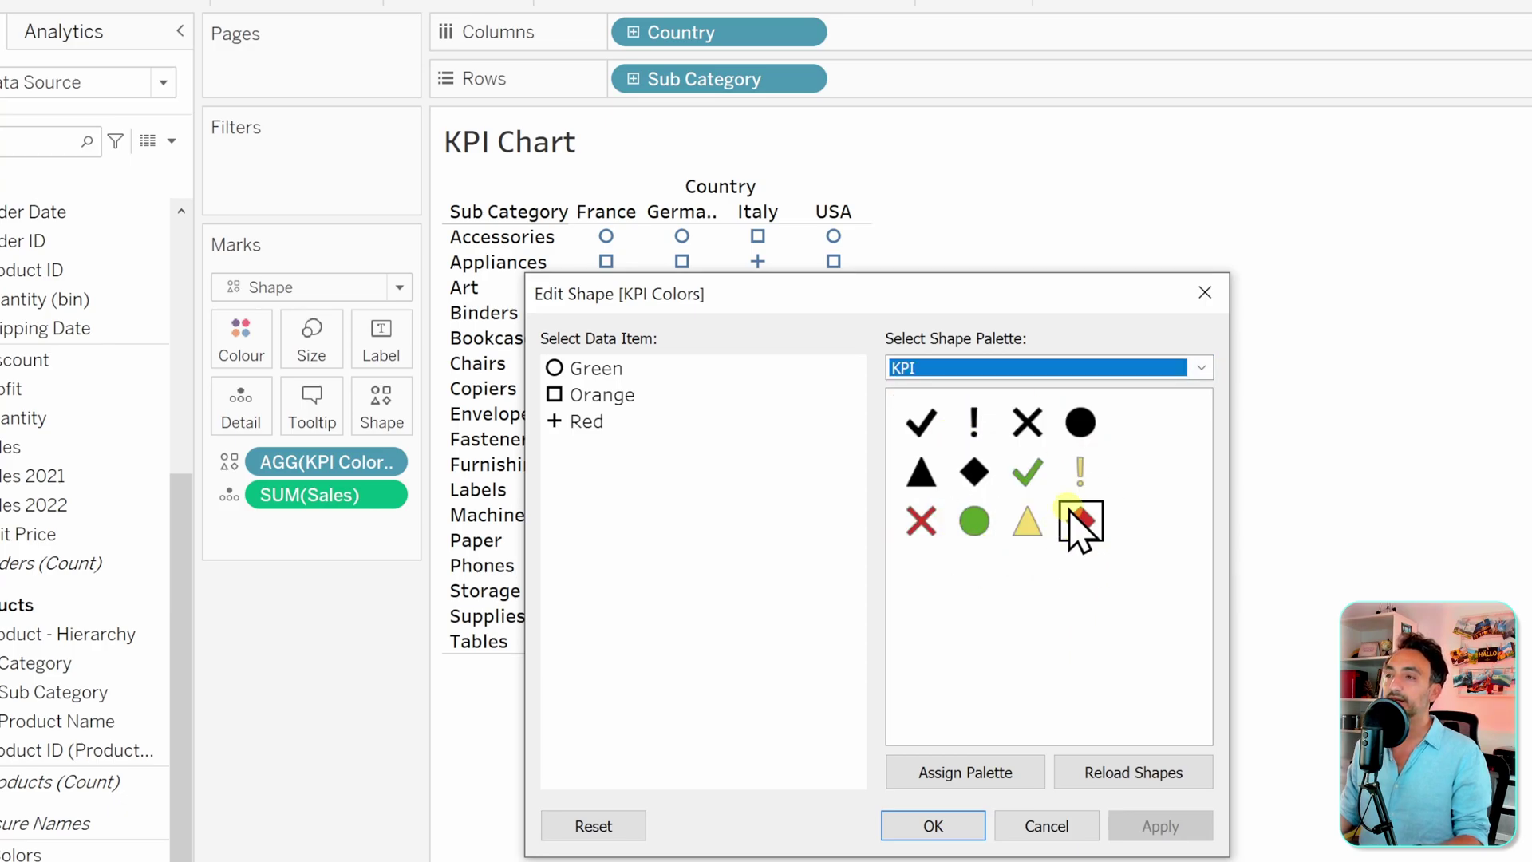
{"action": "left_click", "coordinate": [595, 372]}
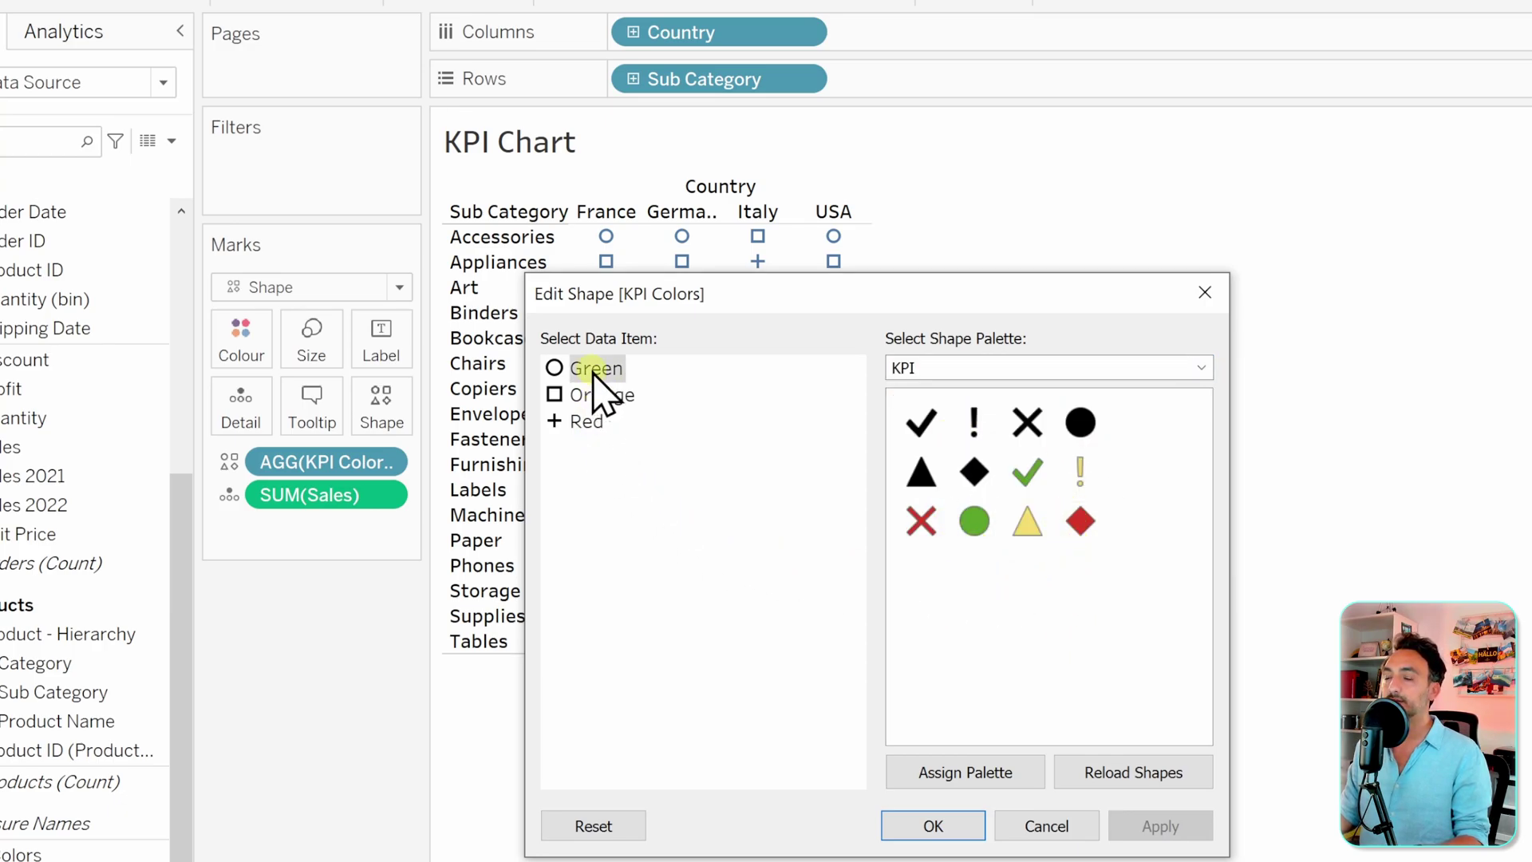
{"action": "left_click", "coordinate": [1027, 472]}
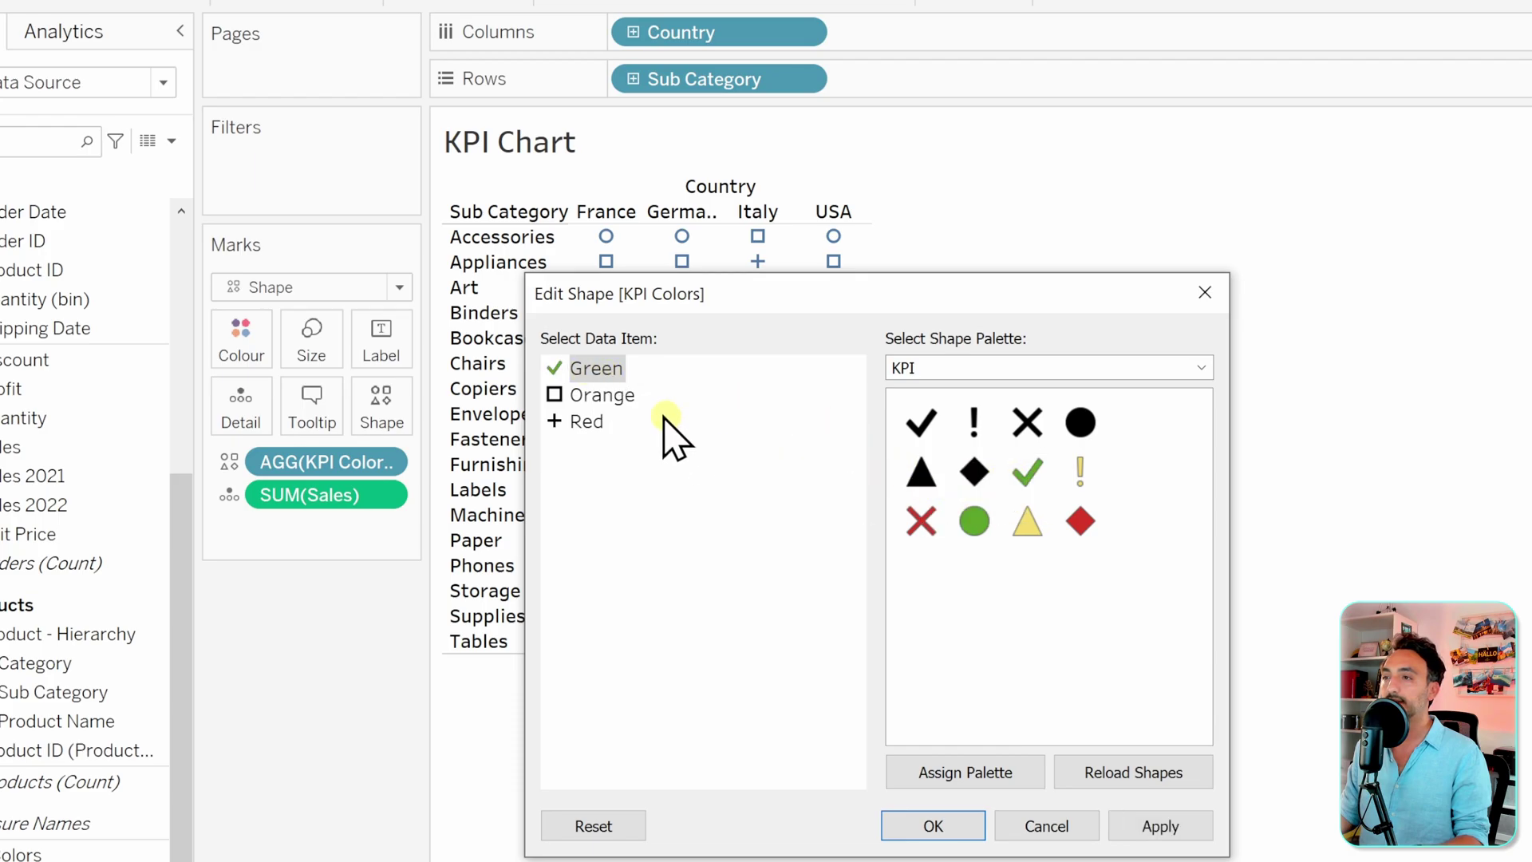
{"action": "left_click", "coordinate": [605, 395]}
{"action": "left_click", "coordinate": [1078, 472]}
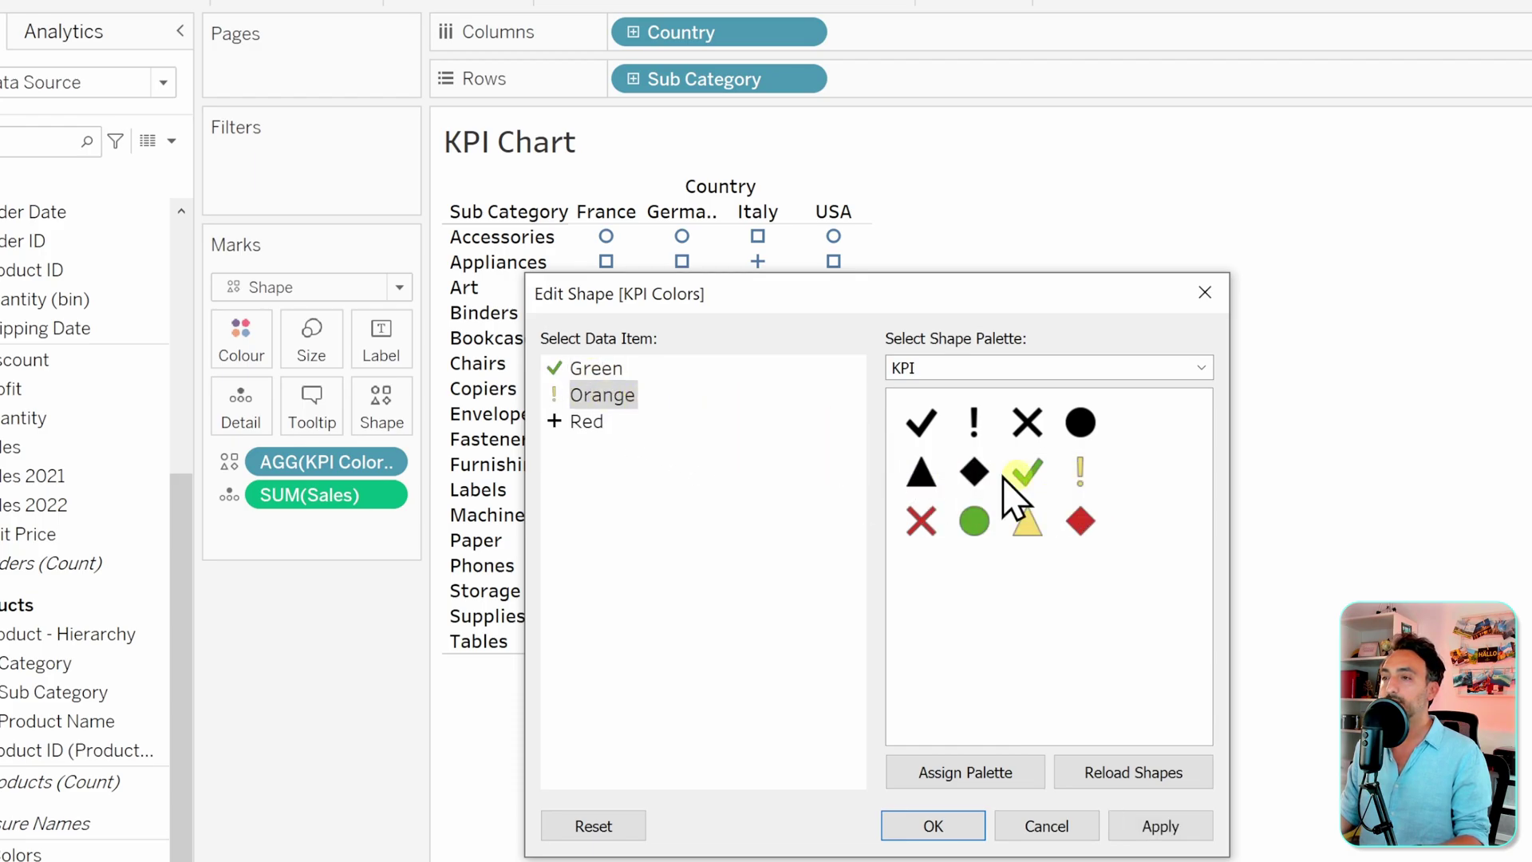
{"action": "left_click", "coordinate": [587, 422]}
{"action": "left_click", "coordinate": [1080, 521]}
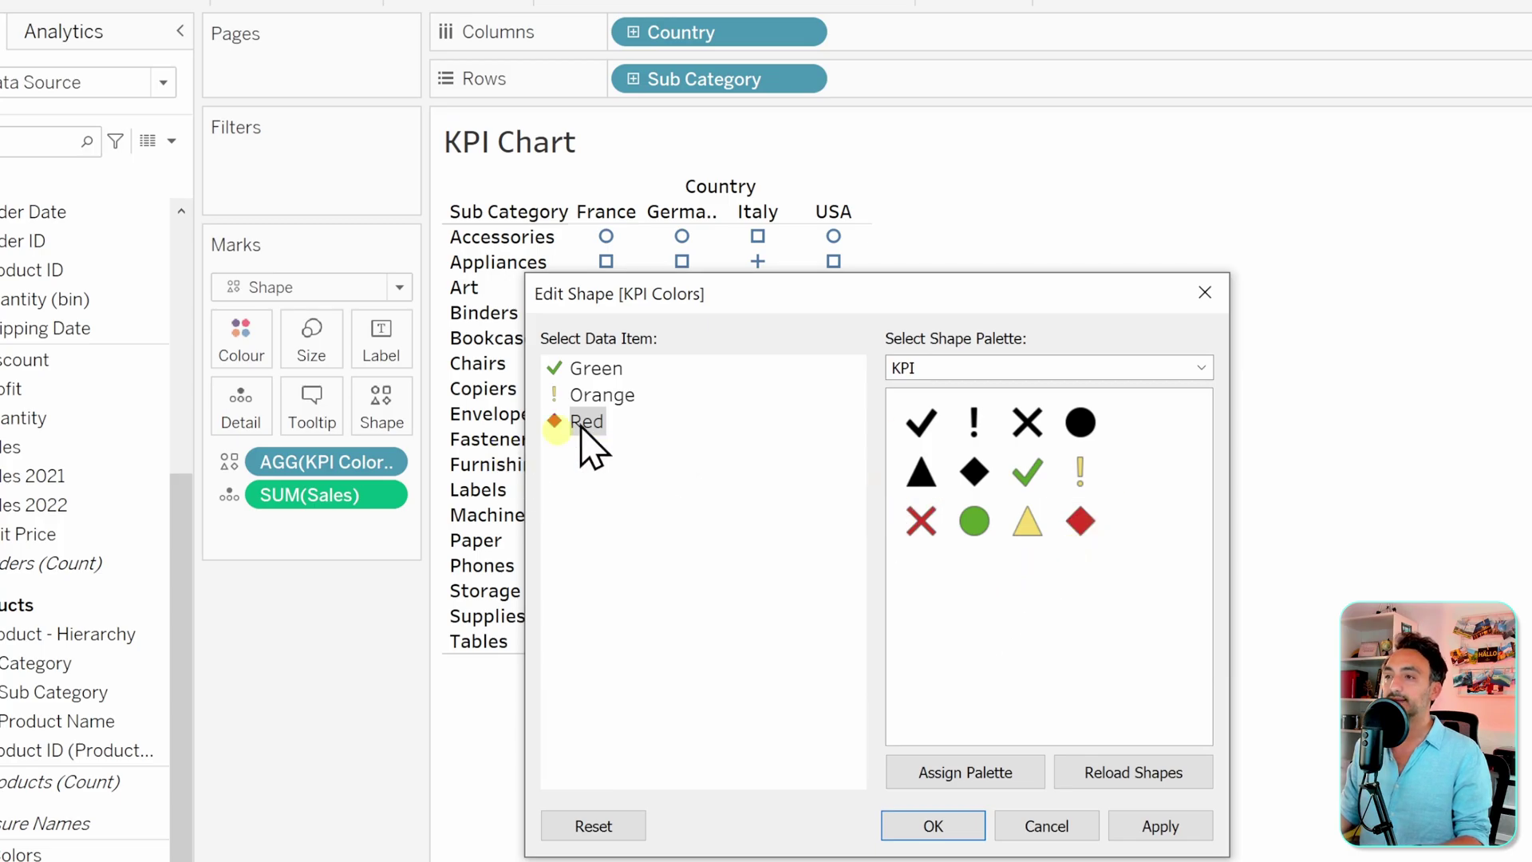
Confirm the shapes, fit the chart to Entire View, and enlarge the marks with Size
{"action": "left_click", "coordinate": [929, 826]}
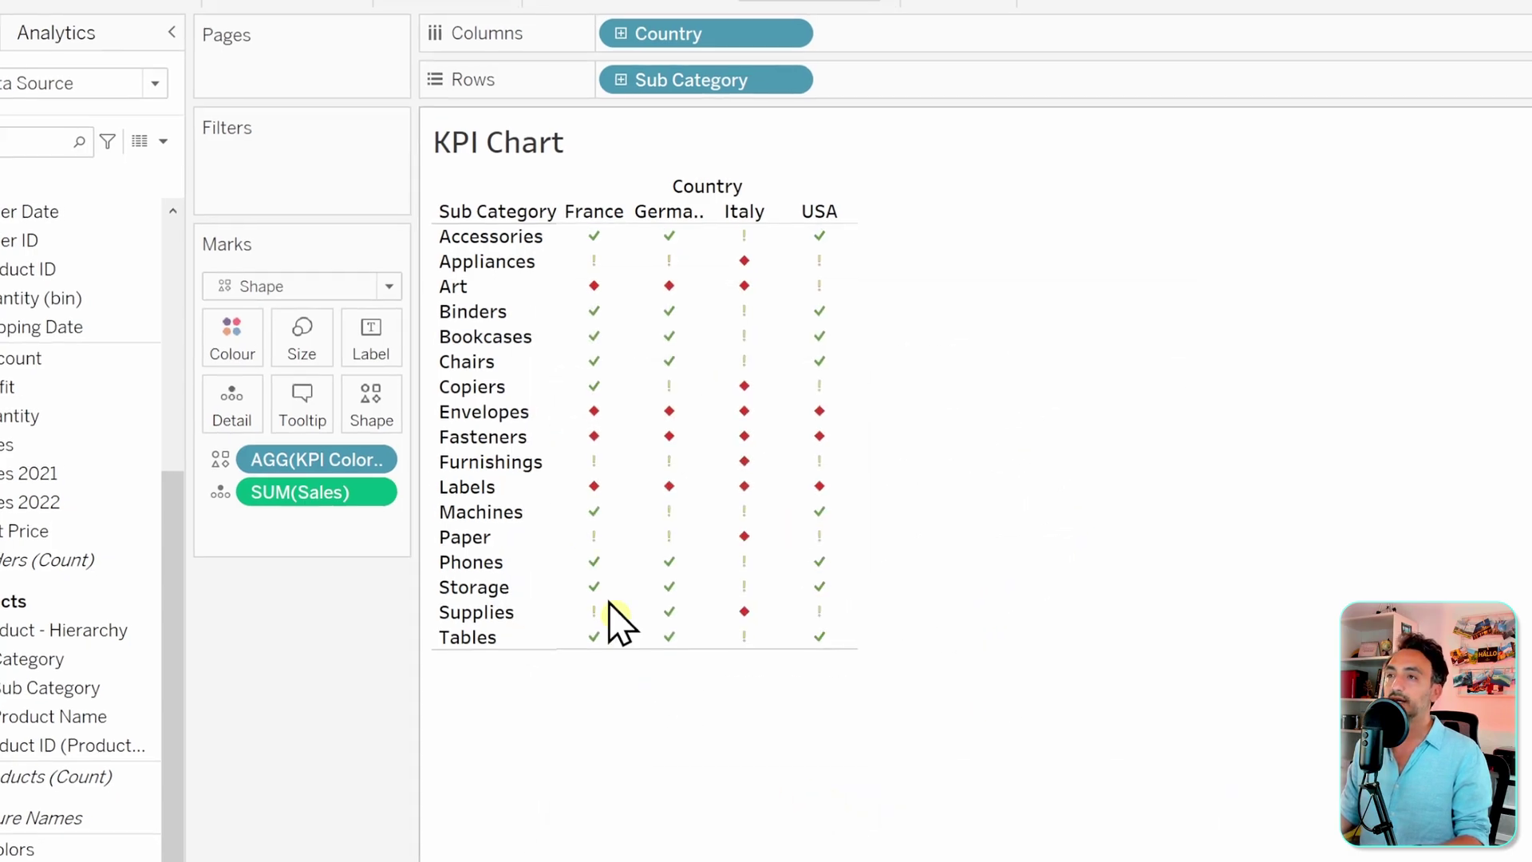
{"action": "left_click", "coordinate": [649, 11]}
{"action": "left_click", "coordinate": [600, 96]}
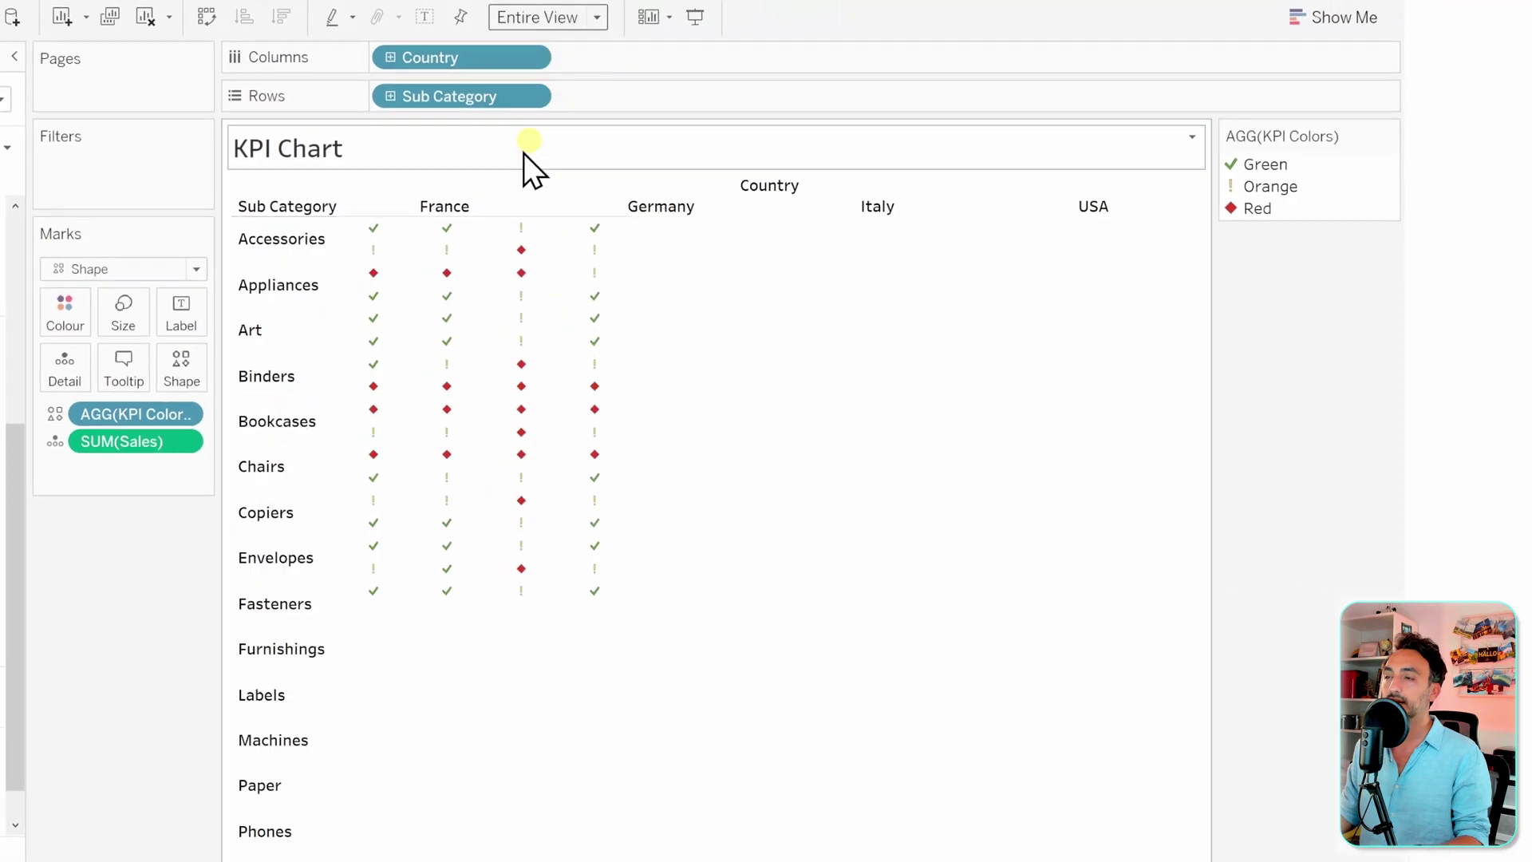
{"action": "left_click", "coordinate": [118, 308]}
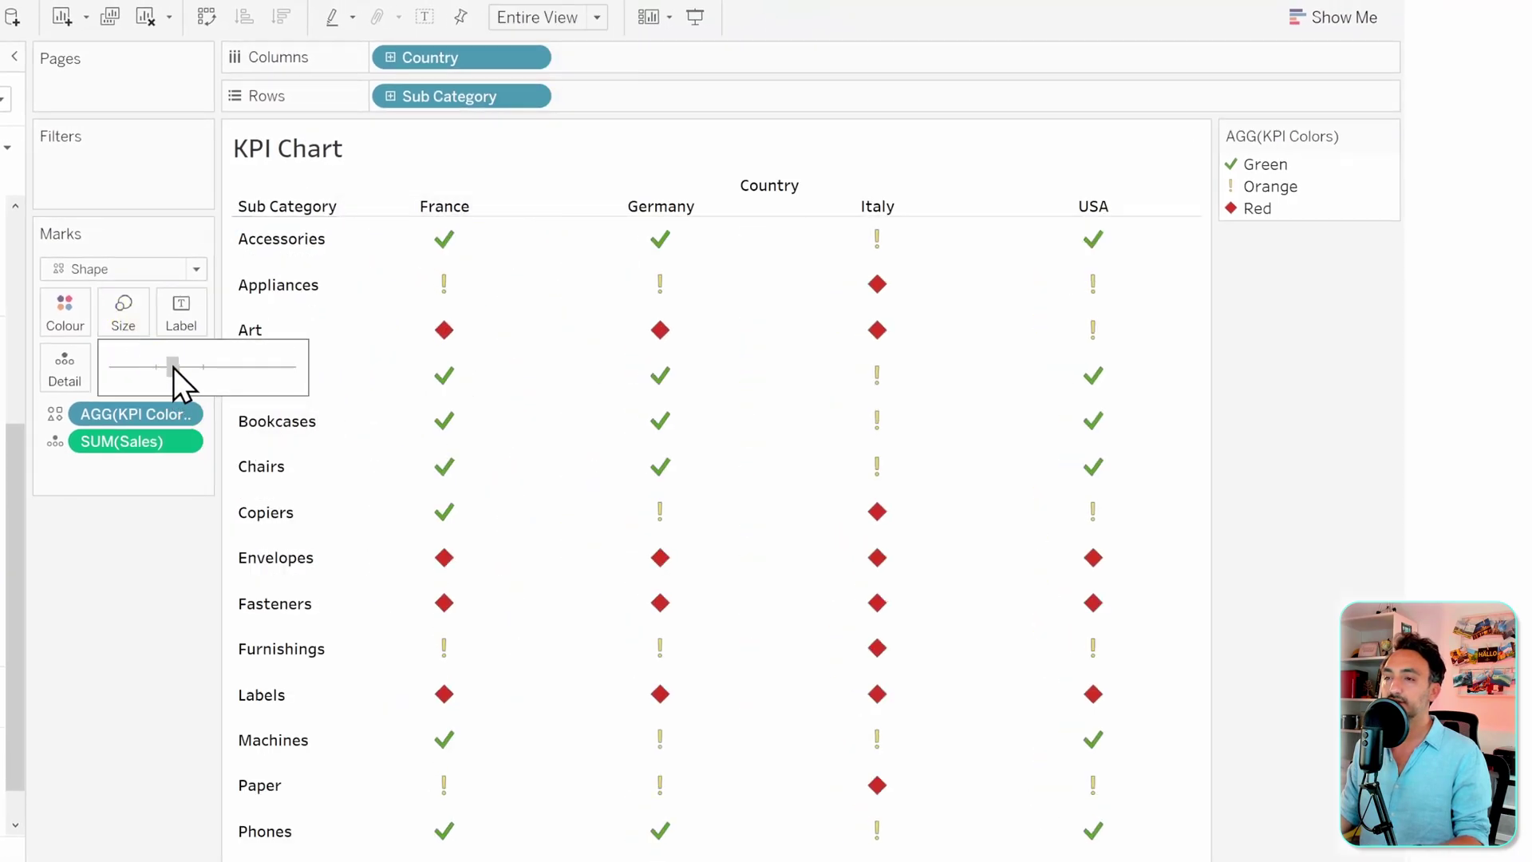
{"action": "left_click_drag", "start_coordinate": [173, 367], "coordinate": [181, 368]}
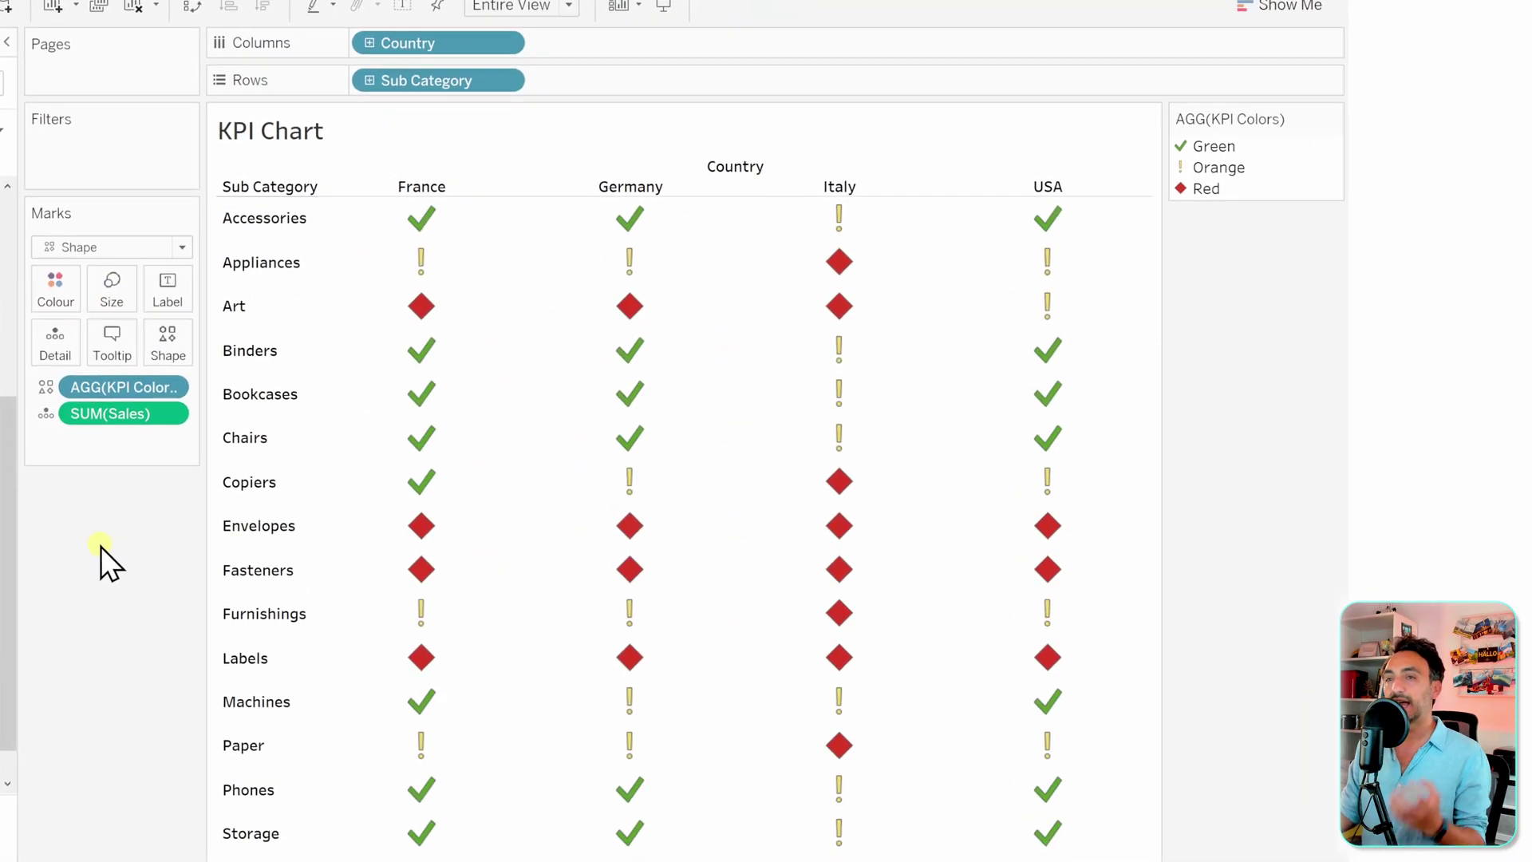